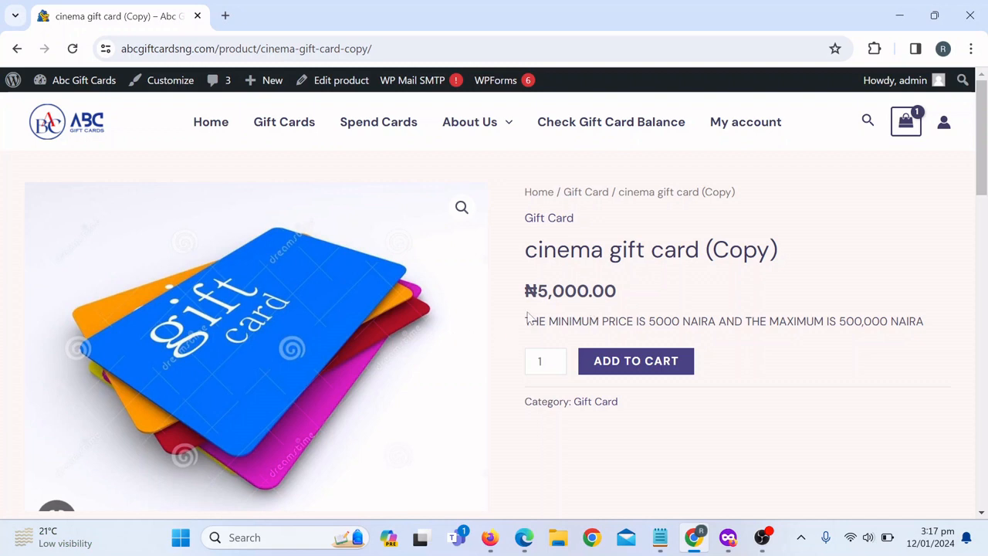
Step: Examine the displayed price and the minimum and maximum price note on the cinema gift card (Copy) product page
{"action": "left_click_drag", "start_coordinate": [528, 316], "coordinate": [617, 318]}
{"action": "left_click", "coordinate": [617, 318]}
{"action": "double_click", "coordinate": [659, 294]}
{"action": "left_click", "coordinate": [660, 295]}
{"action": "mouse_move", "coordinate": [522, 292]}
{"action": "left_mouse_down"}
{"action": "mouse_move", "coordinate": [632, 296]}
{"action": "mouse_move", "coordinate": [538, 294]}
{"action": "left_mouse_up"}
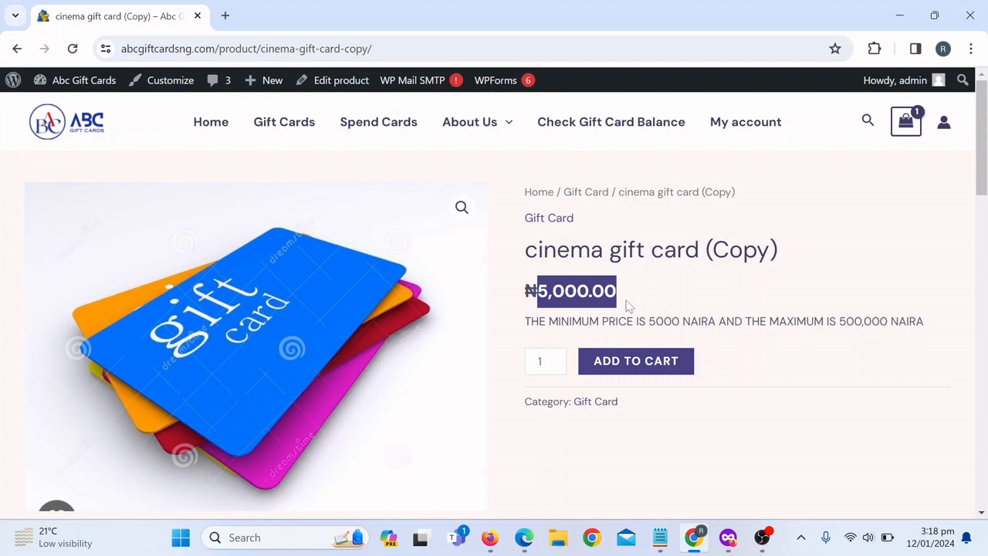
{"action": "left_click", "coordinate": [652, 303]}
{"action": "left_click_drag", "start_coordinate": [525, 292], "coordinate": [578, 293]}
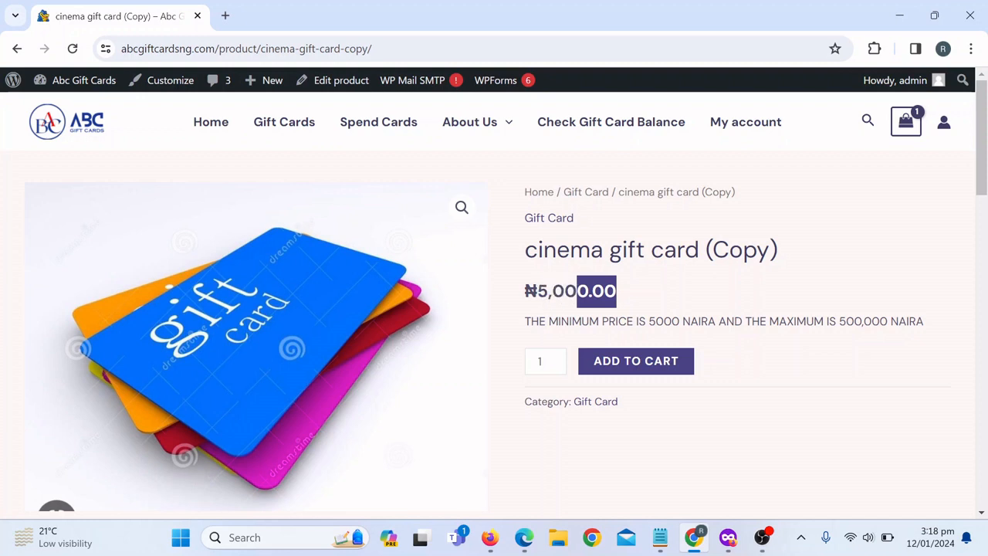
{"action": "left_click", "coordinate": [679, 298]}
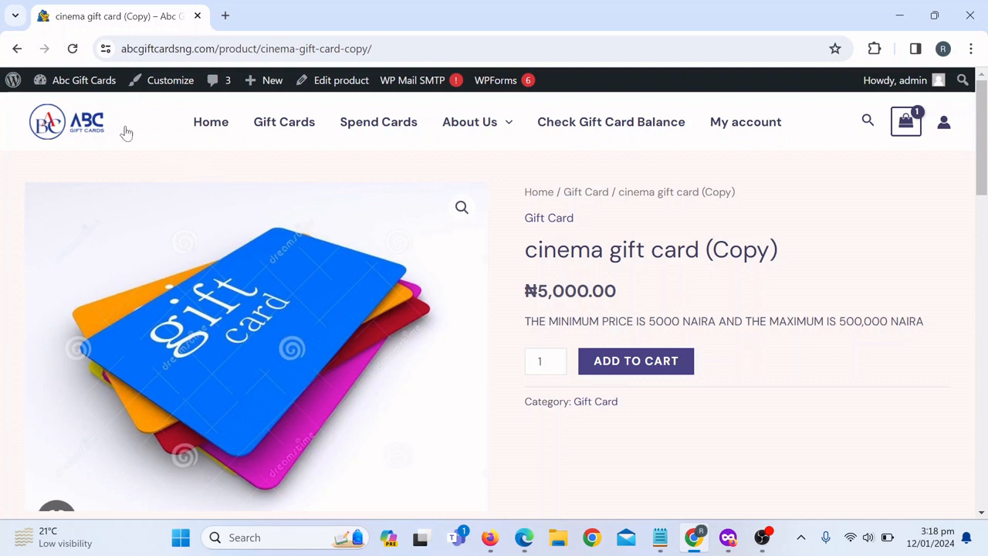
Step: Open the site's admin dashboard in a new browser tab and switch to it
{"action": "mouse_move", "coordinate": [54, 82]}
{"action": "right_click", "coordinate": [61, 106]}
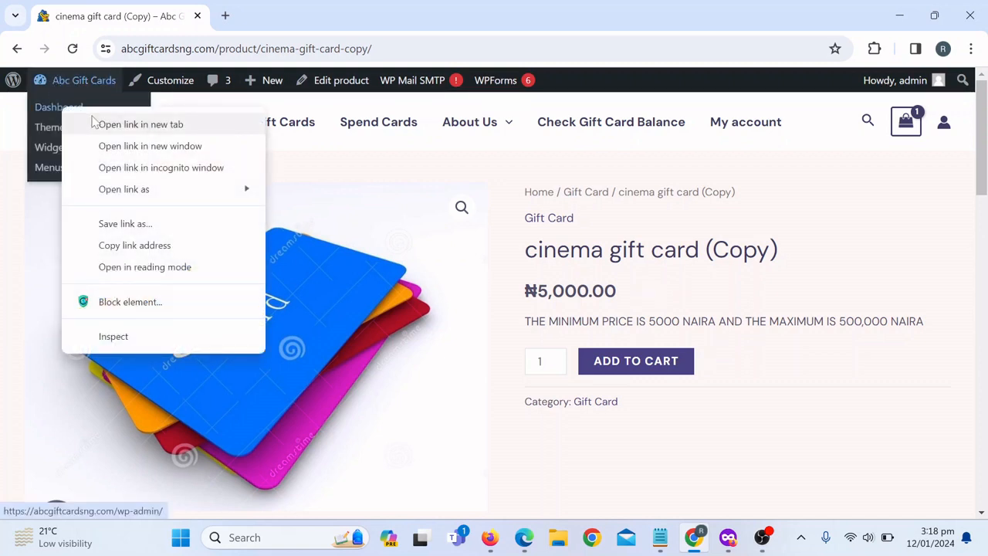
{"action": "left_click", "coordinate": [135, 121]}
{"action": "left_click", "coordinate": [257, 16]}
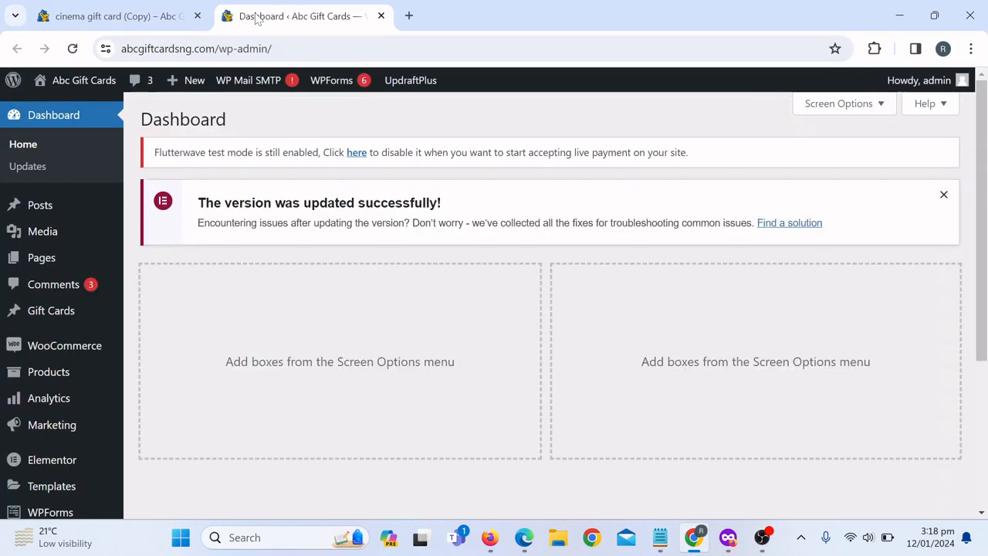
Step: Go to the page for adding new plugins and search for "variation"
{"action": "scroll", "coordinate": [570, 420], "scroll_direction": "down", "scroll_amount": 2}
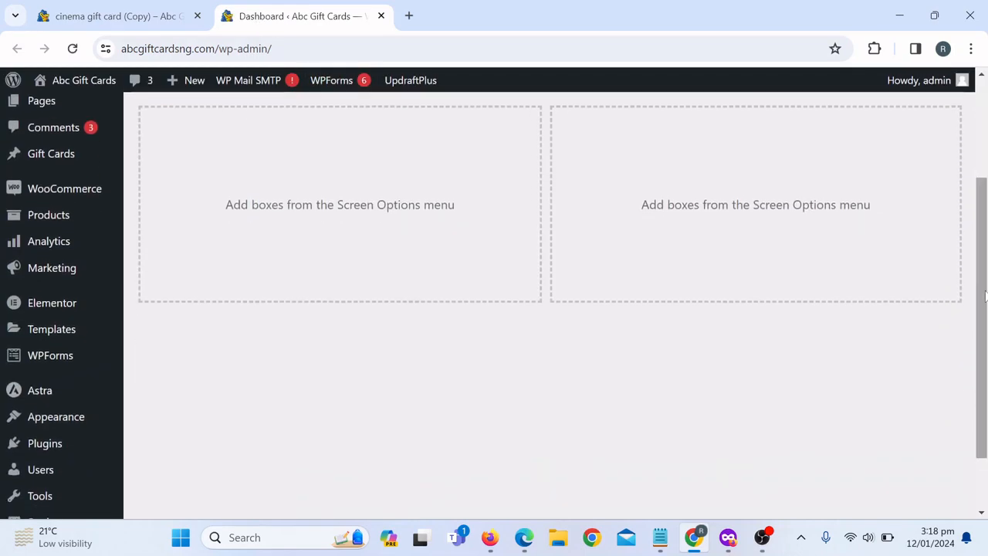
{"action": "mouse_move", "coordinate": [69, 449]}
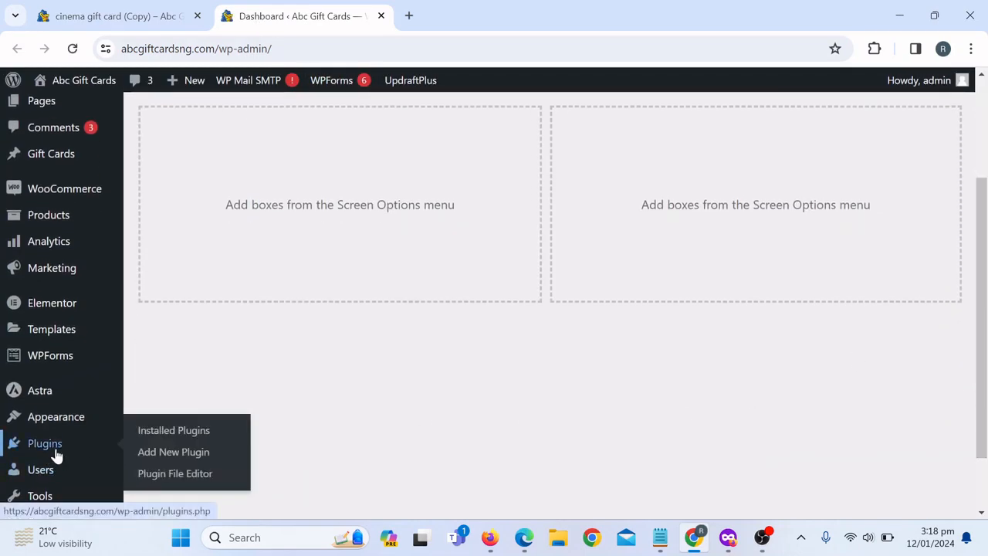
{"action": "left_click", "coordinate": [176, 462]}
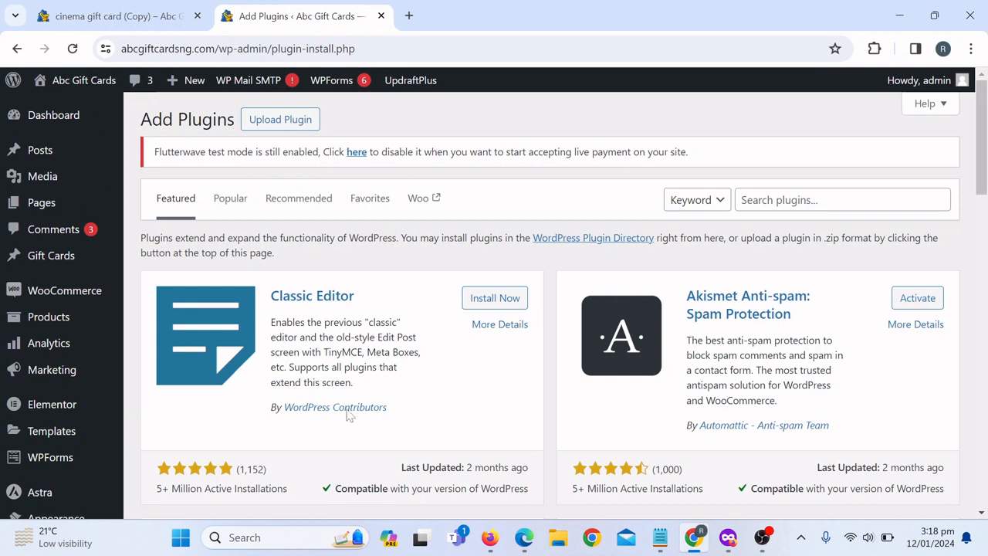
{"action": "left_click", "coordinate": [831, 199]}
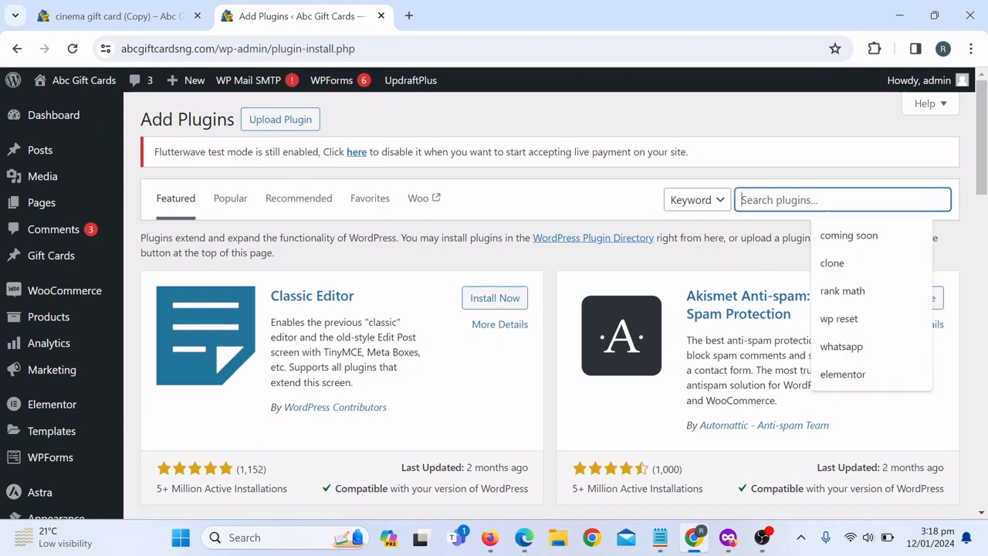
{"action": "type", "text": "va"}
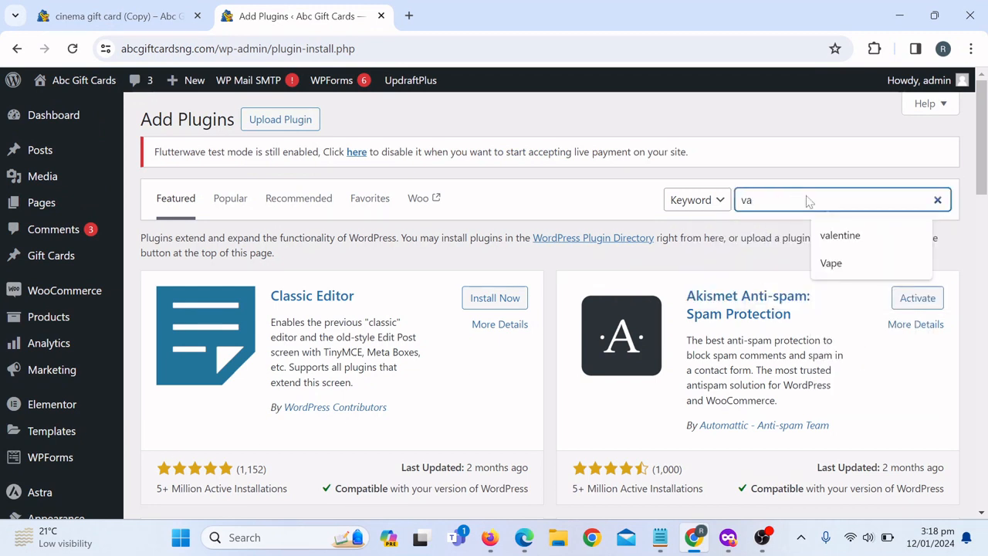
{"action": "type", "text": "ri"}
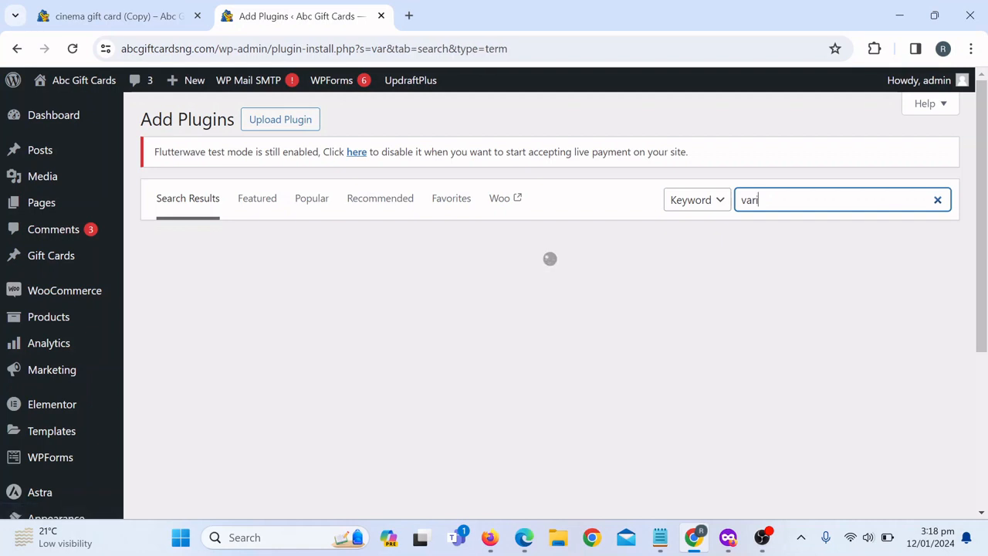
{"action": "type", "text": "atiom"}
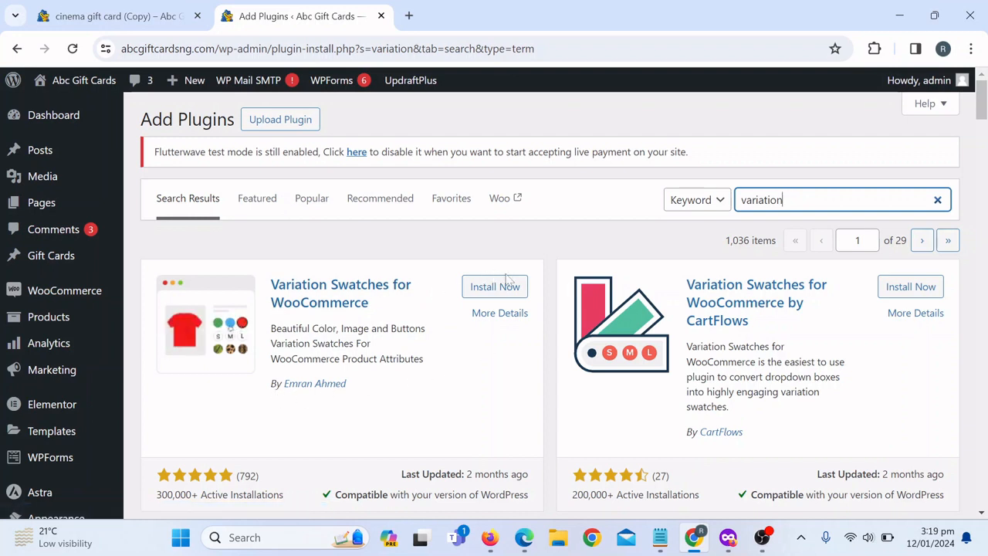
Step: Install and activate the Variation Swatches for WooCommerce plugin by Emran Ahmed, and dismiss the WhatsApp notification
{"action": "left_click", "coordinate": [477, 292]}
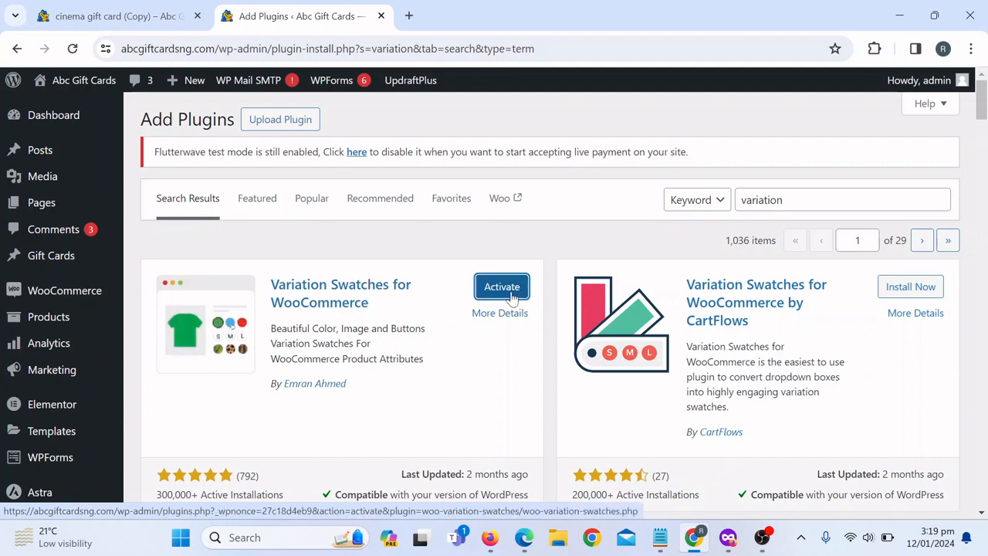
{"action": "left_click", "coordinate": [509, 293]}
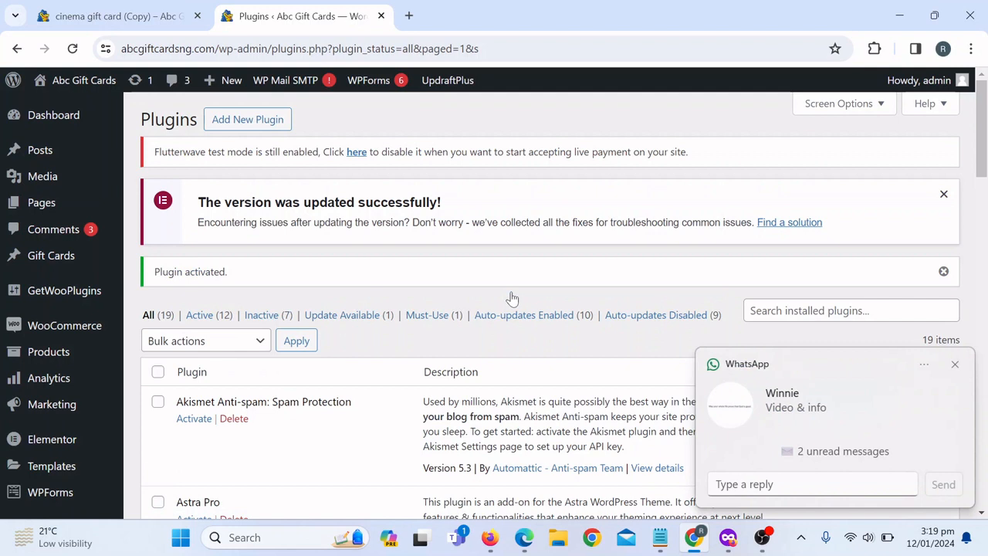
{"action": "left_click", "coordinate": [954, 363]}
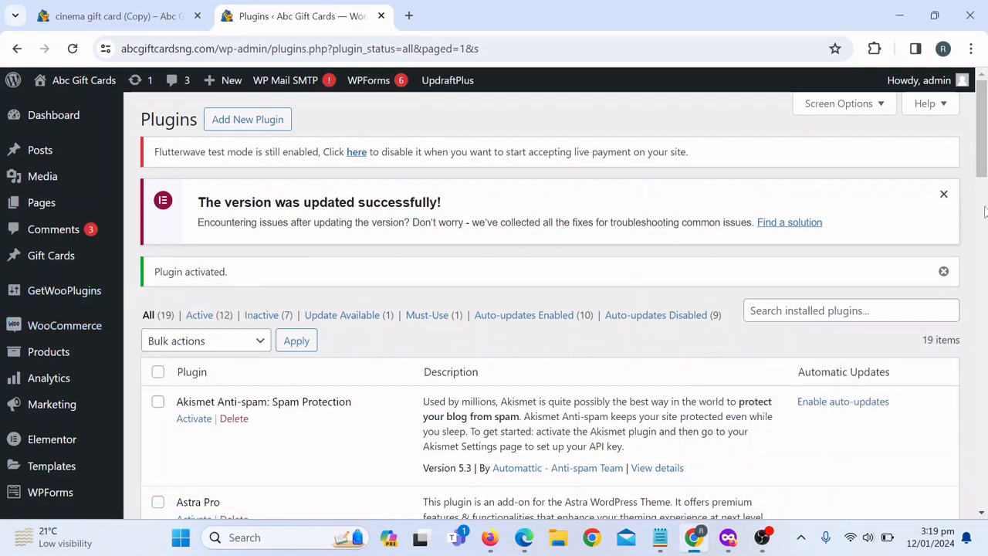
Step: Open the product attributes page and bring up its form for adding a new attribute
{"action": "left_click_drag", "start_coordinate": [985, 159], "coordinate": [986, 159]}
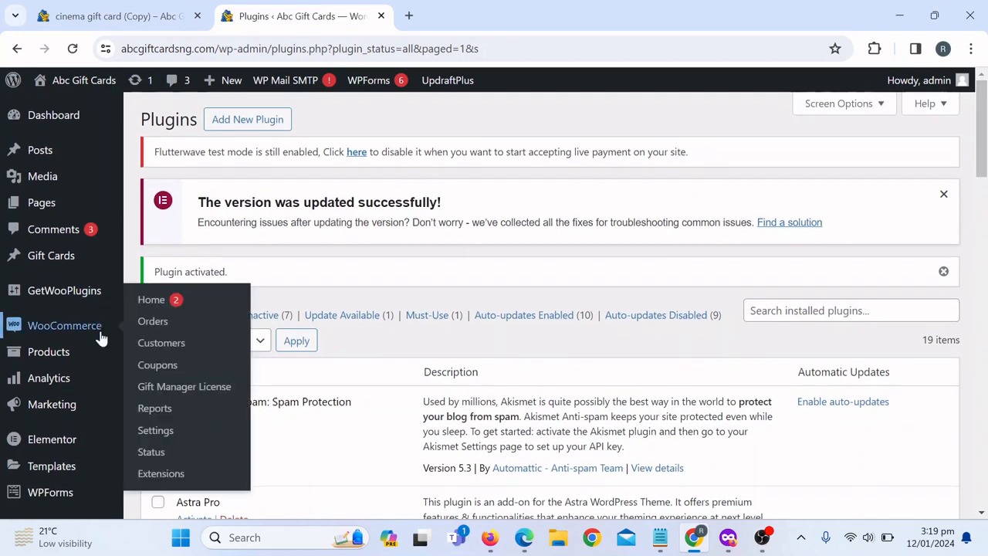
{"action": "mouse_move", "coordinate": [61, 361]}
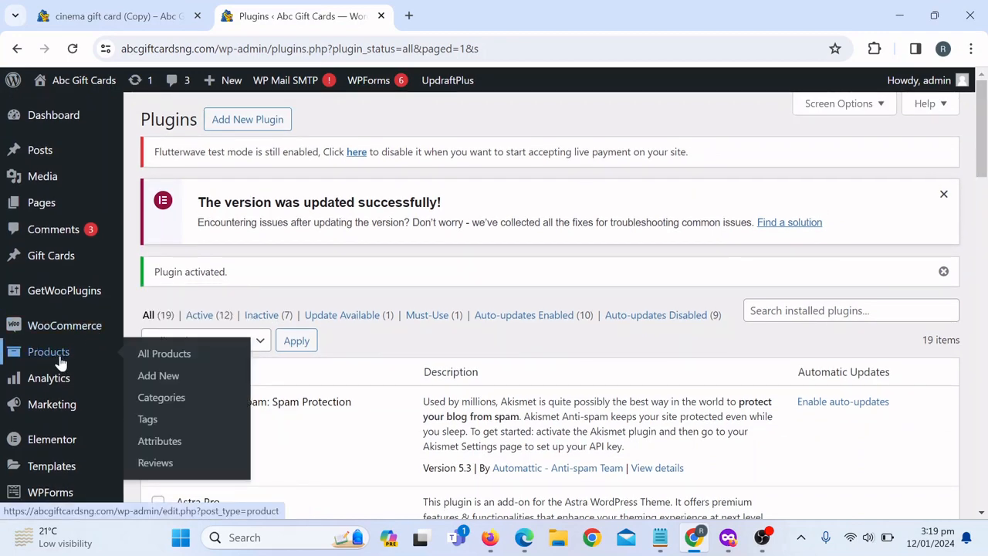
{"action": "mouse_move", "coordinate": [54, 333]}
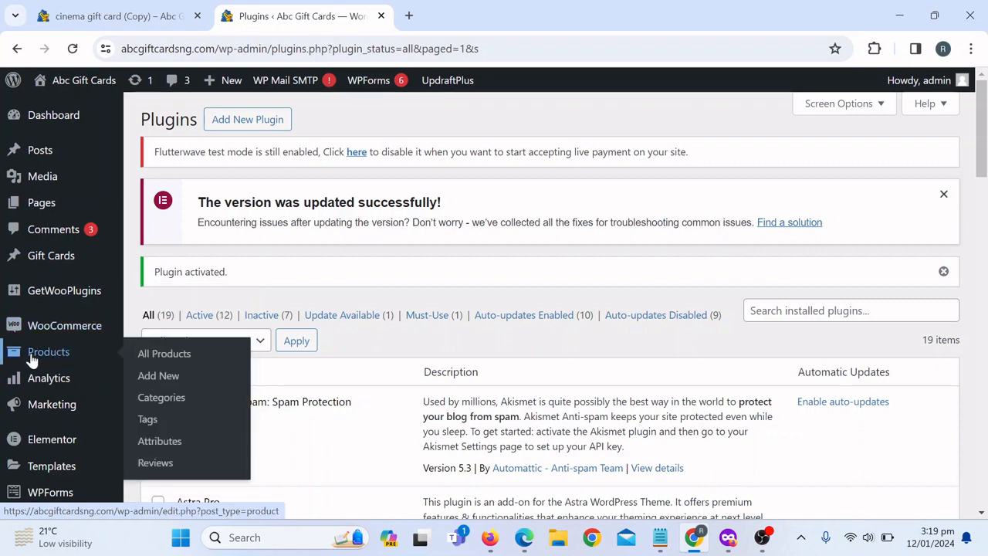
{"action": "left_click", "coordinate": [160, 442]}
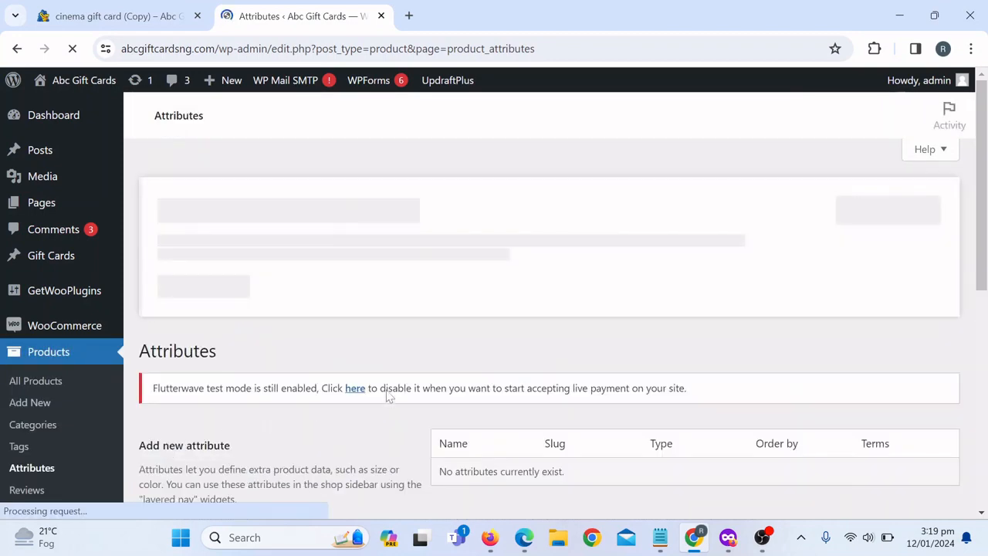
{"action": "left_click_drag", "start_coordinate": [982, 202], "coordinate": [985, 272]}
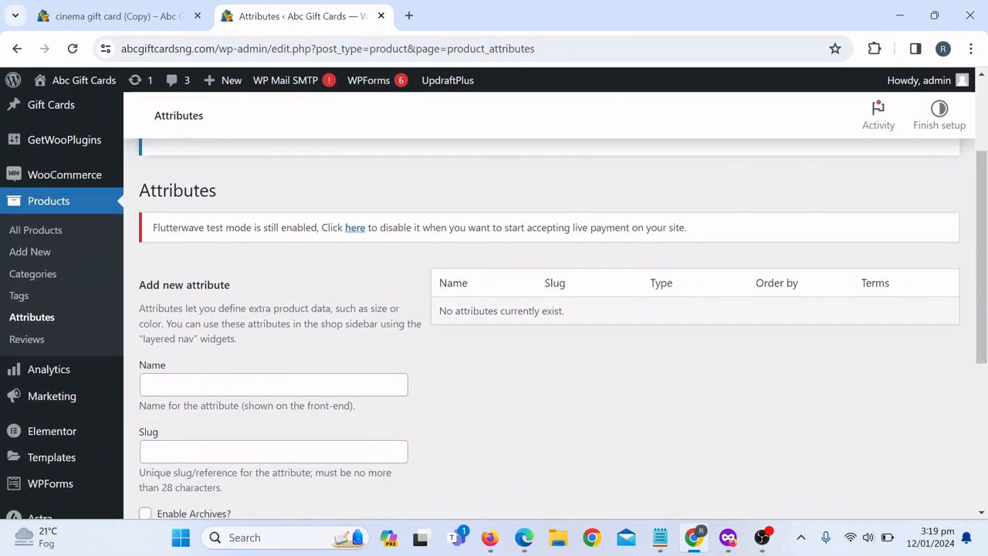
{"action": "mouse_move", "coordinate": [140, 285]}
{"action": "left_mouse_down"}
{"action": "mouse_move", "coordinate": [282, 287]}
{"action": "mouse_move", "coordinate": [122, 291]}
{"action": "left_mouse_up"}
{"action": "left_click", "coordinate": [247, 283]}
{"action": "left_click", "coordinate": [312, 295]}
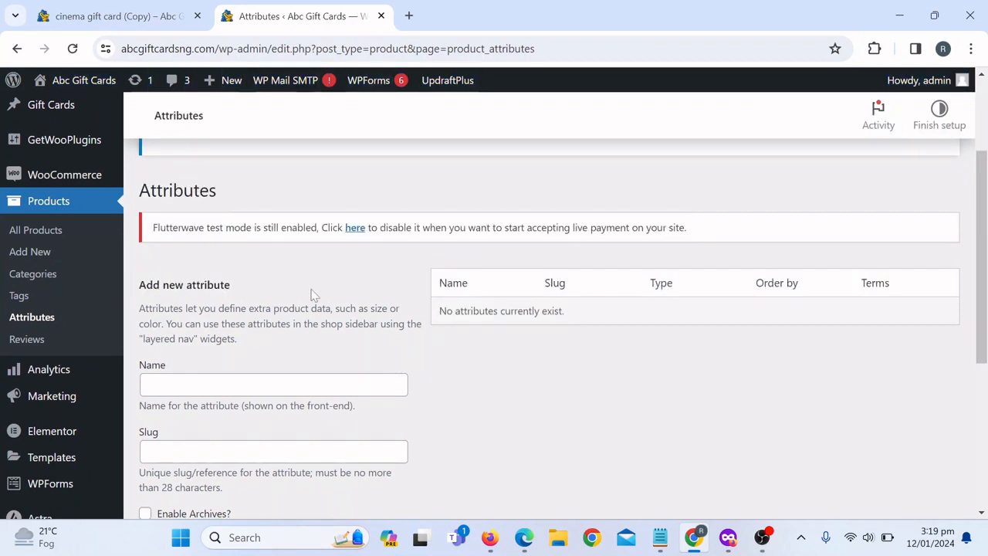
{"action": "mouse_move", "coordinate": [984, 279]}
{"action": "left_mouse_down"}
{"action": "mouse_move", "coordinate": [985, 218]}
{"action": "mouse_move", "coordinate": [986, 291]}
{"action": "left_mouse_up"}
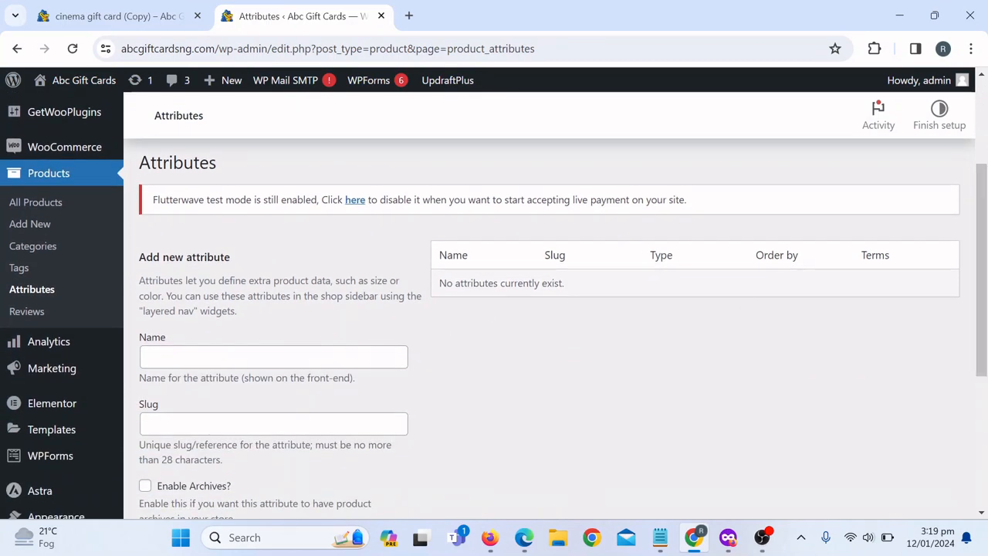
Step: Add a product attribute named Color with the type Color
{"action": "left_click", "coordinate": [274, 356]}
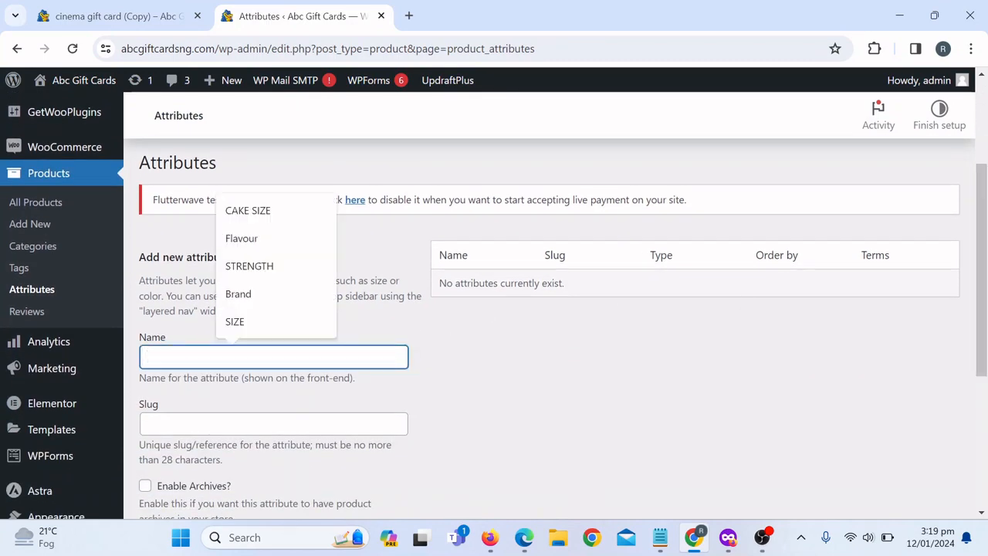
{"action": "type", "text": "Co"}
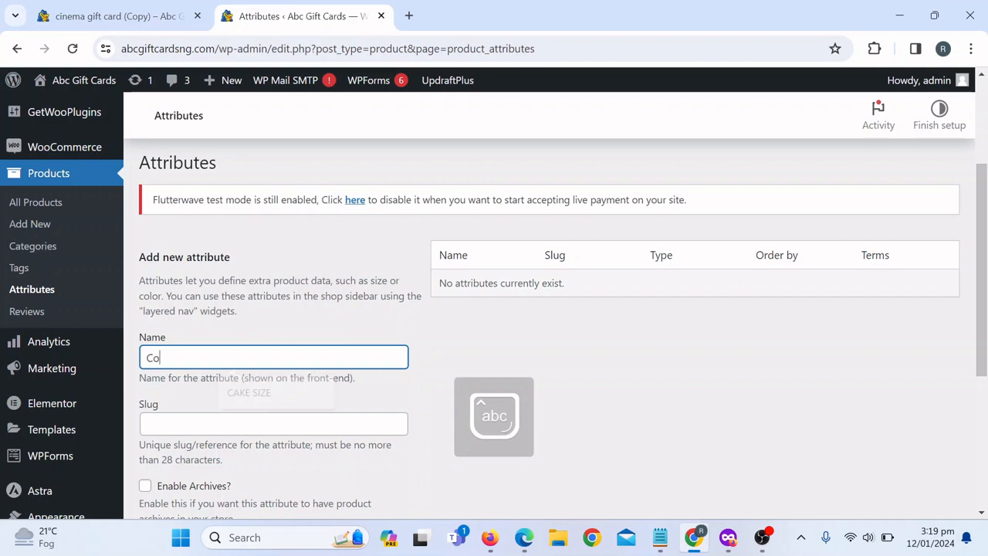
{"action": "type", "text": "lor"}
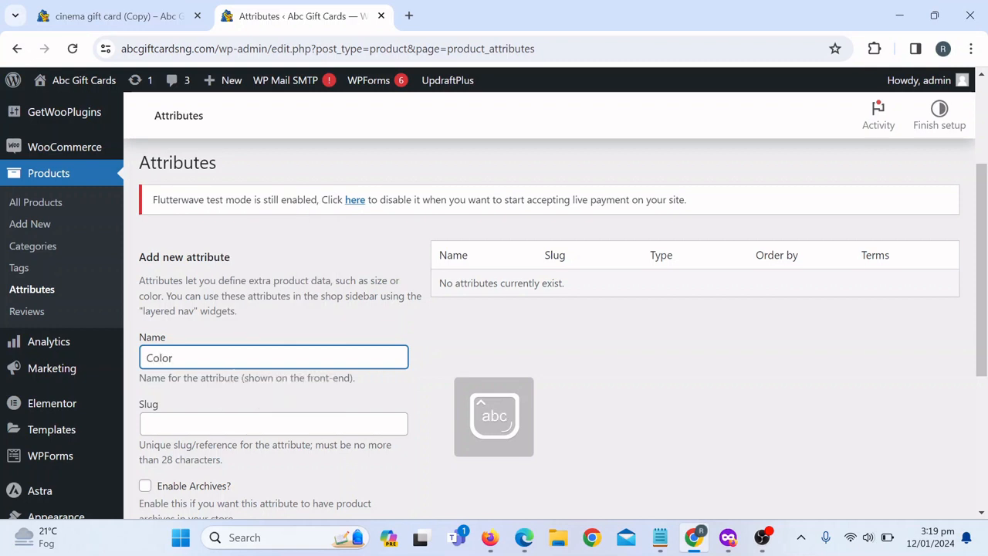
{"action": "left_click_drag", "start_coordinate": [981, 320], "coordinate": [899, 401]}
{"action": "left_click", "coordinate": [165, 381]}
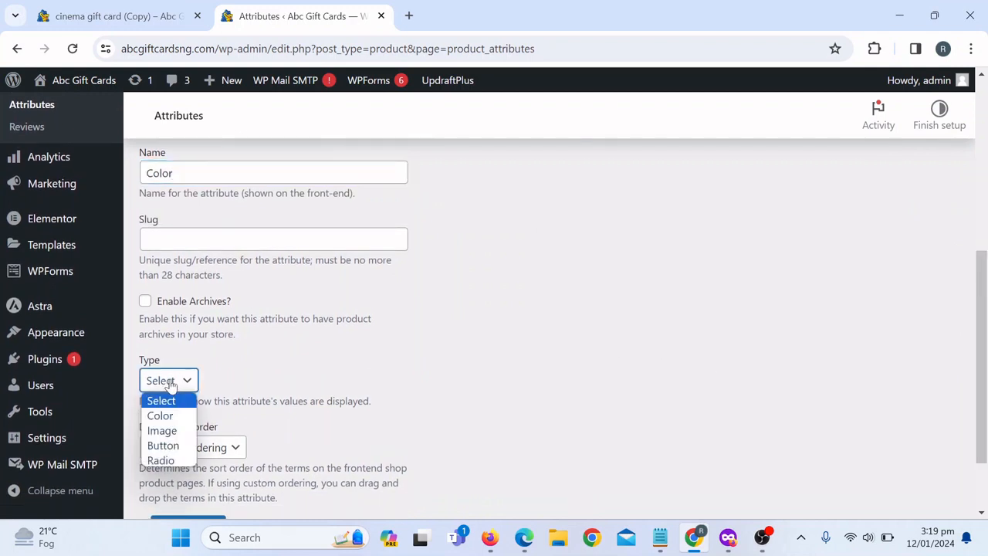
{"action": "left_click", "coordinate": [182, 424]}
{"action": "scroll", "coordinate": [983, 371], "scroll_direction": "down", "scroll_amount": 2}
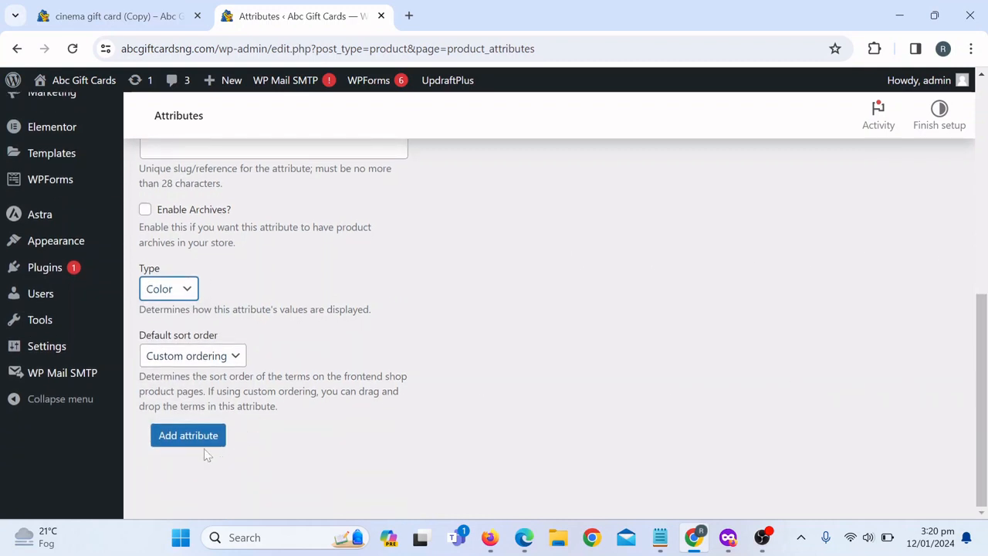
{"action": "left_click", "coordinate": [200, 441]}
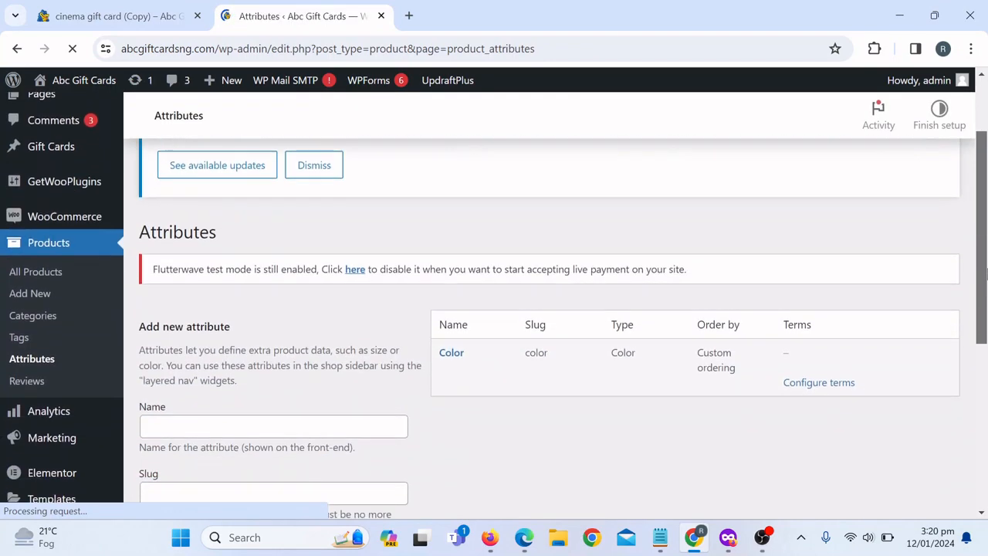
Step: Open the Color attribute's terms and enter Black as the name of a new term
{"action": "left_click_drag", "start_coordinate": [983, 208], "coordinate": [985, 308]}
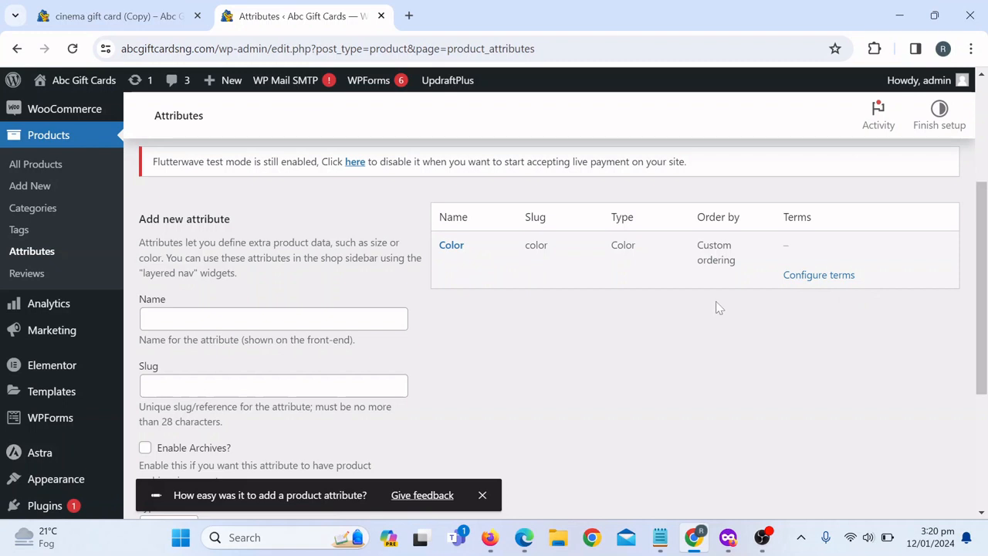
{"action": "left_click", "coordinate": [824, 280]}
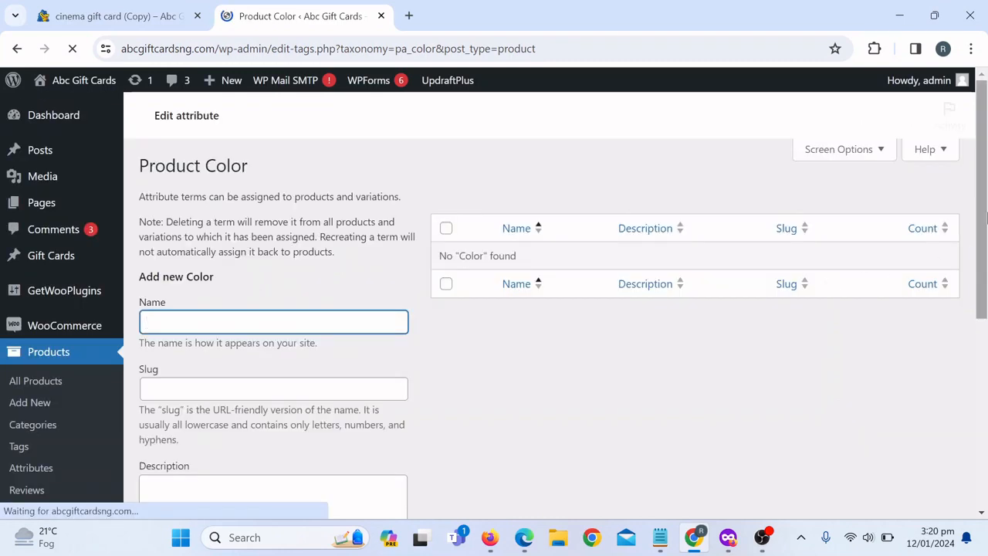
{"action": "left_click_drag", "start_coordinate": [984, 232], "coordinate": [985, 369]}
{"action": "left_click", "coordinate": [232, 260]}
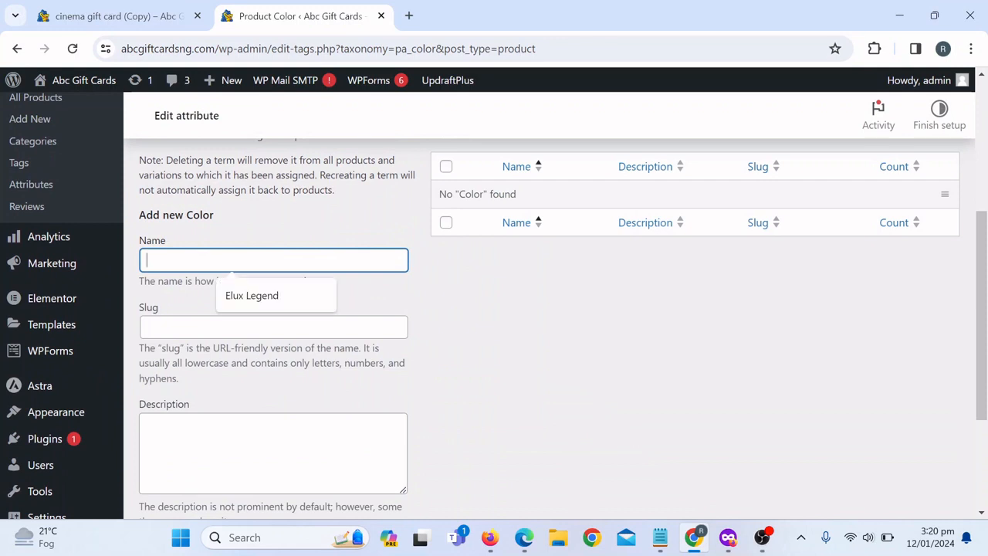
{"action": "type", "text": "Black"}
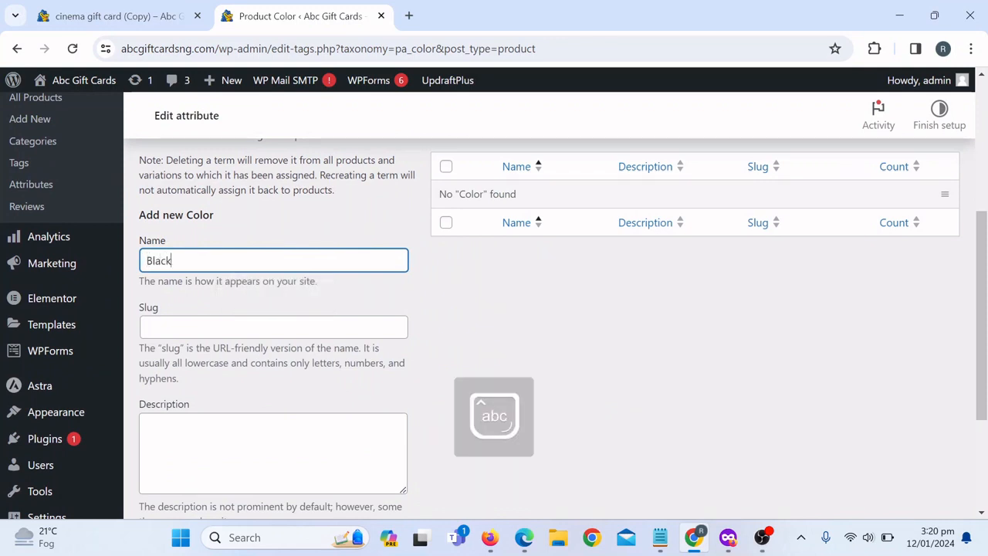
Step: Set the swatch color of the new Black term to #000000
{"action": "scroll", "coordinate": [161, 397], "scroll_direction": "down", "scroll_amount": 3}
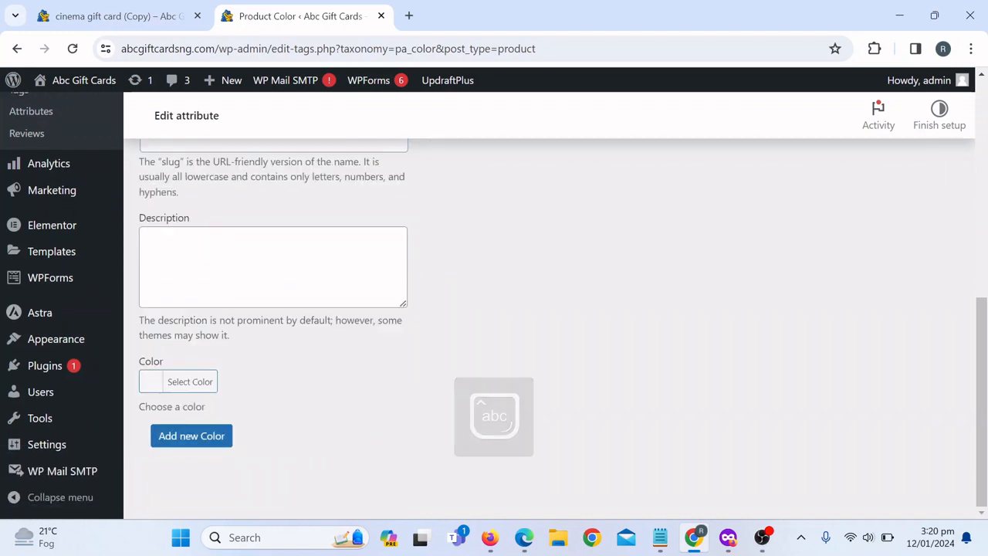
{"action": "left_click", "coordinate": [173, 389]}
{"action": "scroll", "coordinate": [371, 409], "scroll_direction": "down", "scroll_amount": 2}
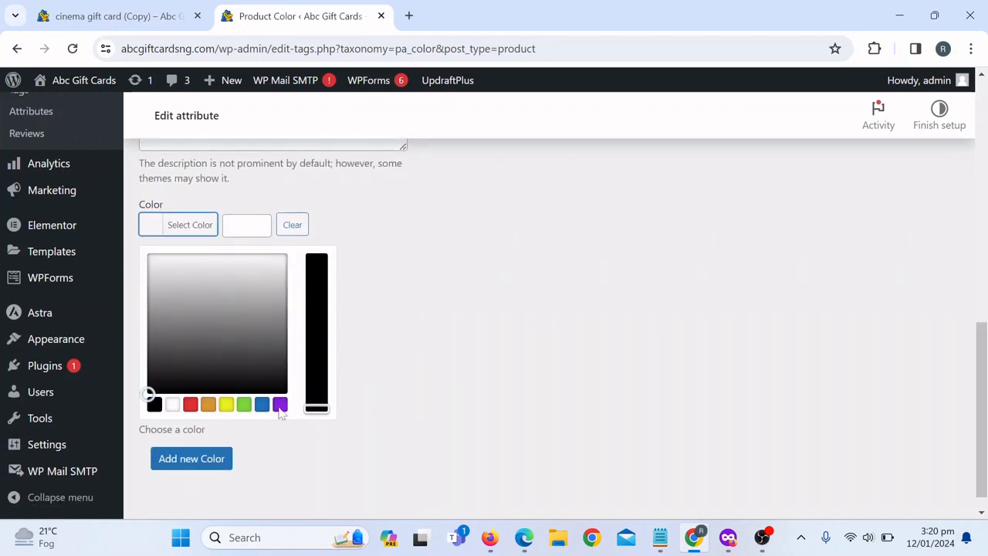
{"action": "left_click", "coordinate": [156, 409]}
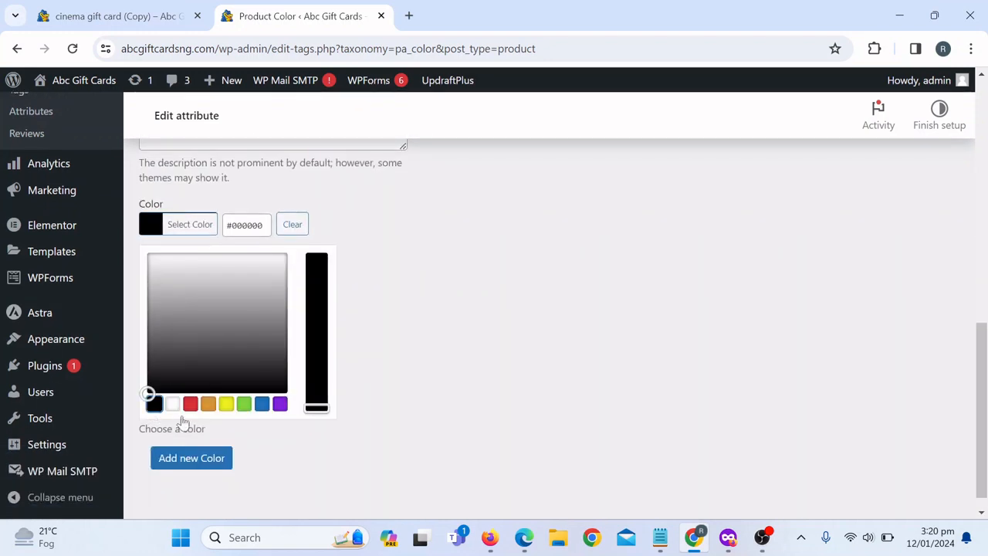
Step: Submit the new Black term so it is added to the Color attribute
{"action": "left_click", "coordinate": [215, 468]}
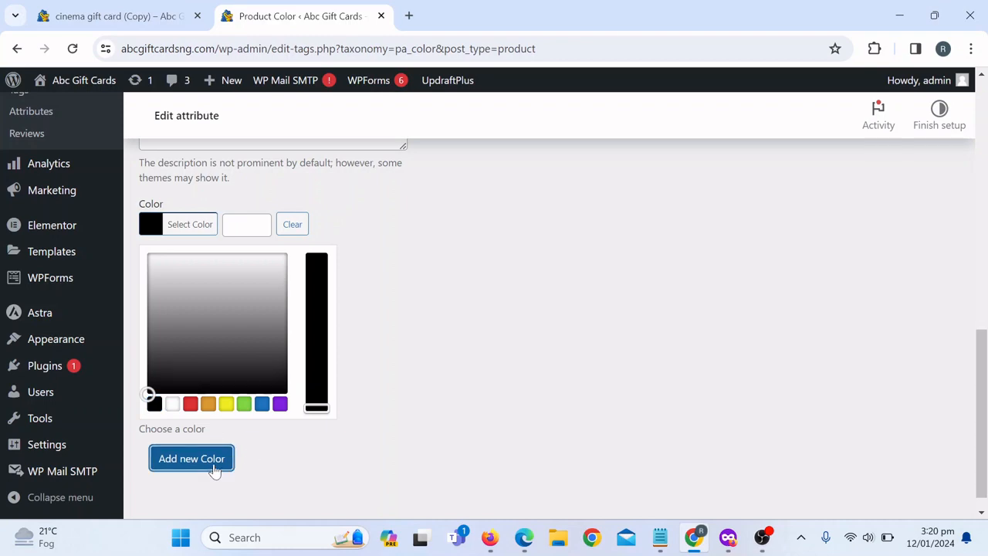
{"action": "scroll", "coordinate": [664, 364], "scroll_direction": "up", "scroll_amount": 3}
{"action": "scroll", "coordinate": [648, 372], "scroll_direction": "up", "scroll_amount": 4}
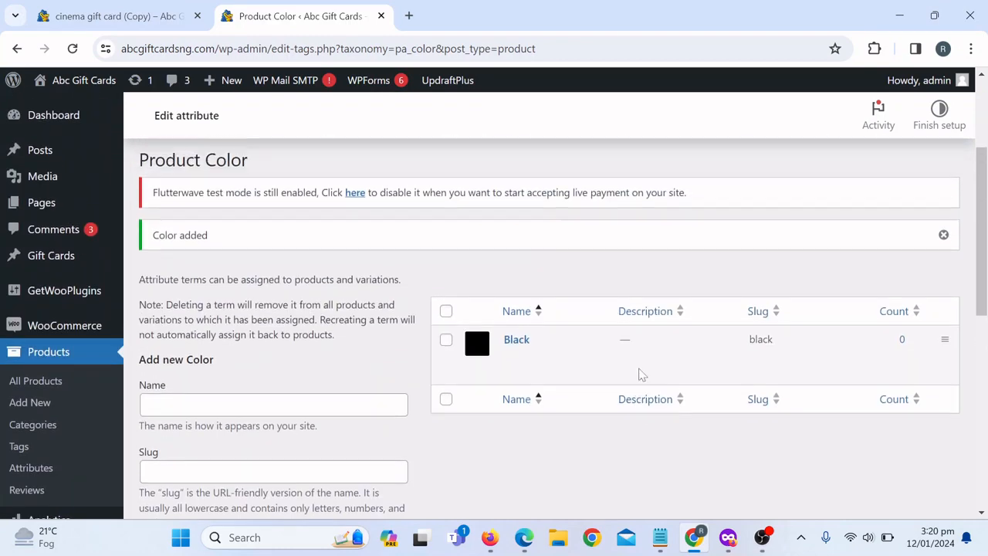
Step: Add a Color term named White with the swatch color #ffffff
{"action": "scroll", "coordinate": [446, 399], "scroll_direction": "down", "scroll_amount": 1}
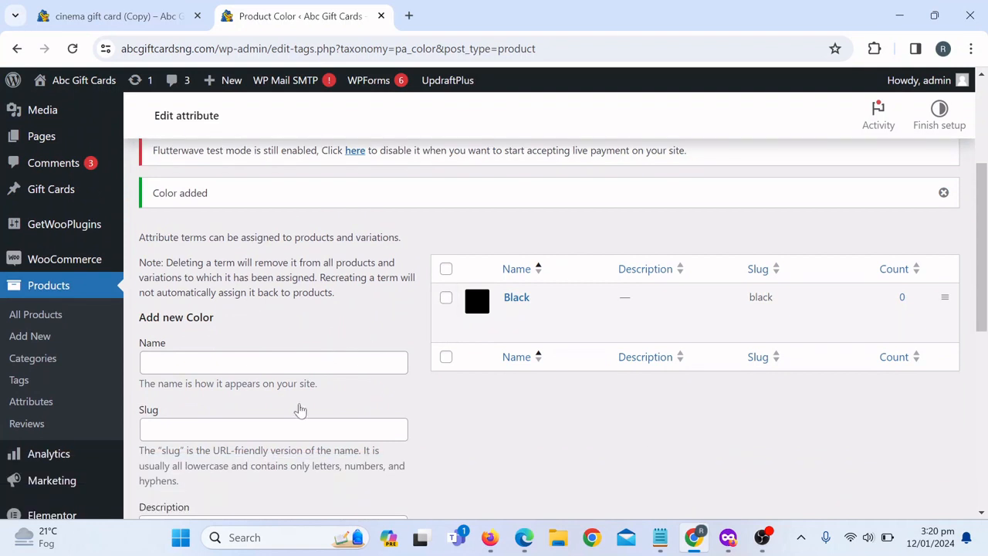
{"action": "left_click", "coordinate": [231, 362]}
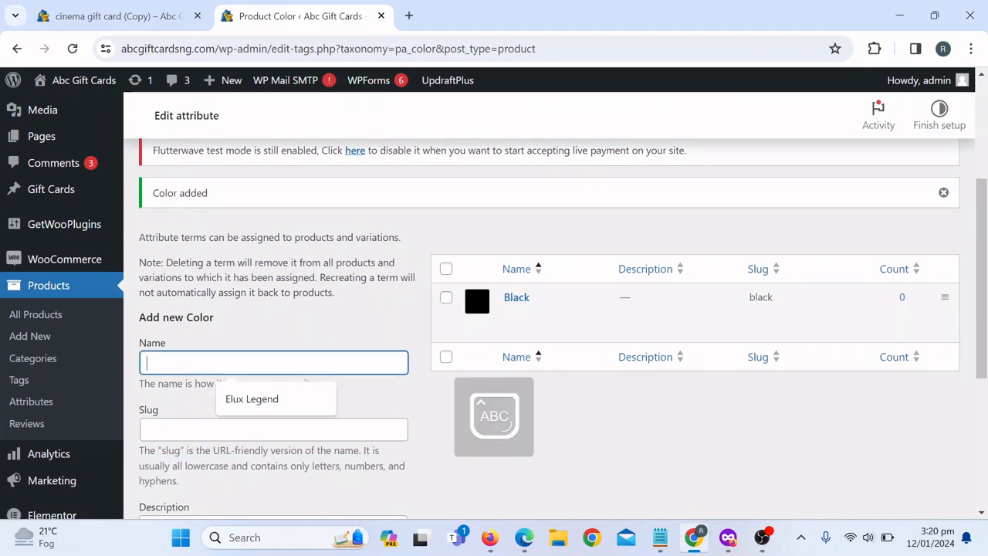
{"action": "type", "text": "White"}
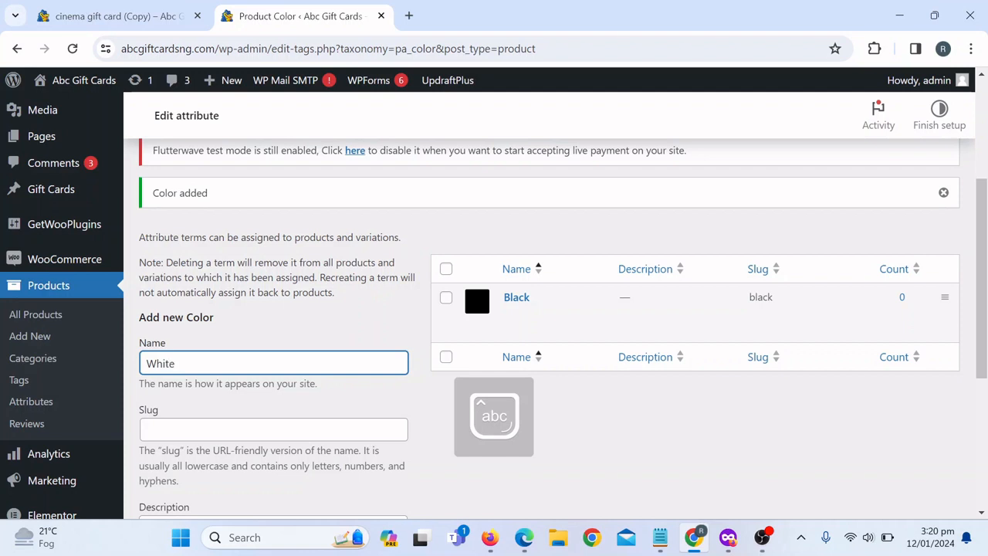
{"action": "scroll", "coordinate": [475, 280], "scroll_direction": "down", "scroll_amount": 4}
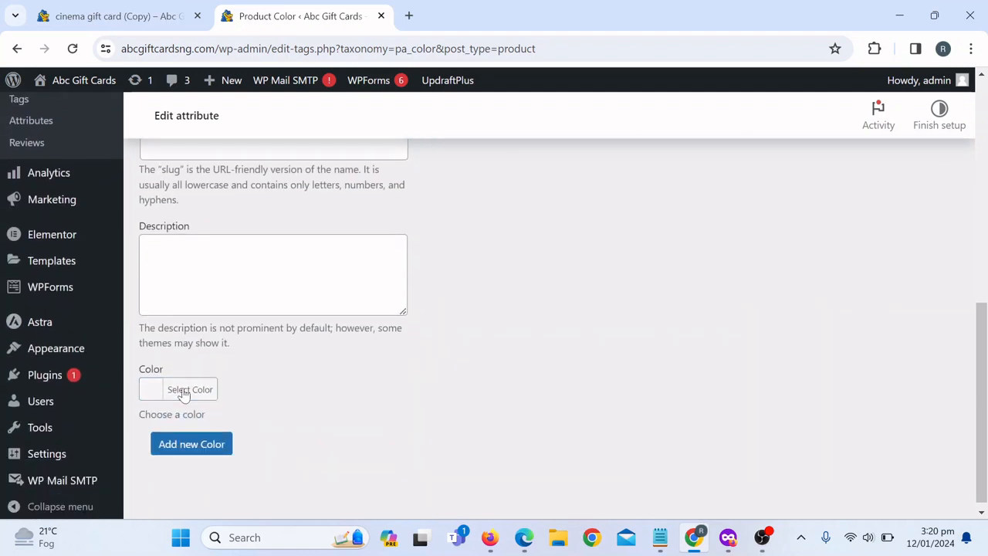
{"action": "left_click", "coordinate": [185, 392]}
{"action": "scroll", "coordinate": [309, 395], "scroll_direction": "down", "scroll_amount": 2}
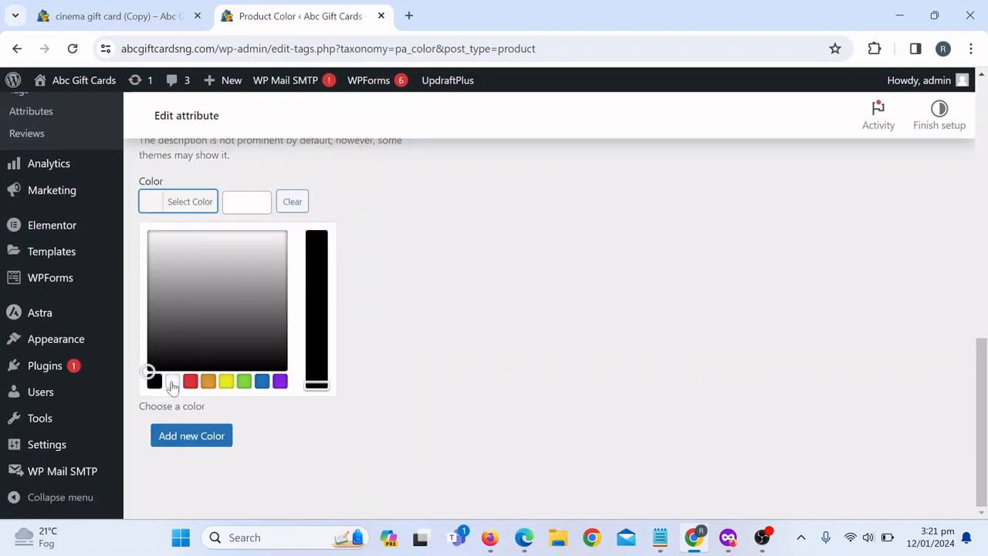
{"action": "left_click", "coordinate": [172, 381]}
{"action": "left_click", "coordinate": [213, 446]}
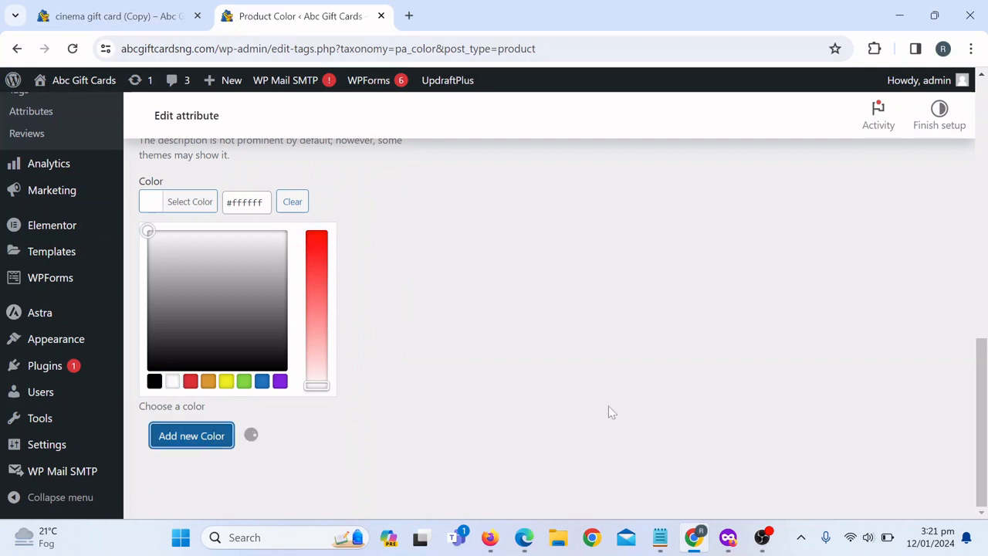
{"action": "scroll", "coordinate": [609, 412], "scroll_direction": "up", "scroll_amount": 4}
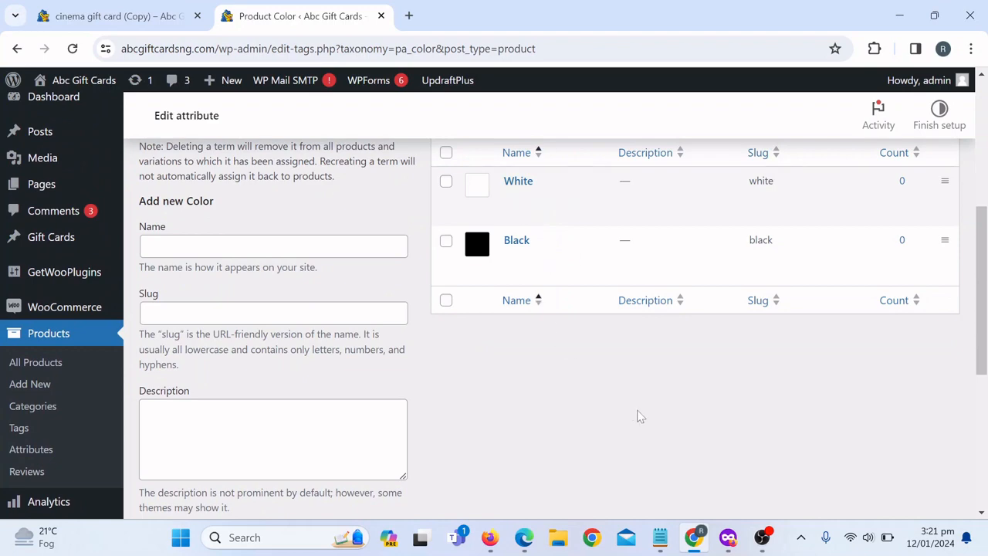
Step: Enter Red as the name of a new Color term
{"action": "scroll", "coordinate": [558, 403], "scroll_direction": "down", "scroll_amount": 2}
{"action": "scroll", "coordinate": [531, 395], "scroll_direction": "up", "scroll_amount": 1}
{"action": "scroll", "coordinate": [474, 229], "scroll_direction": "up", "scroll_amount": 1}
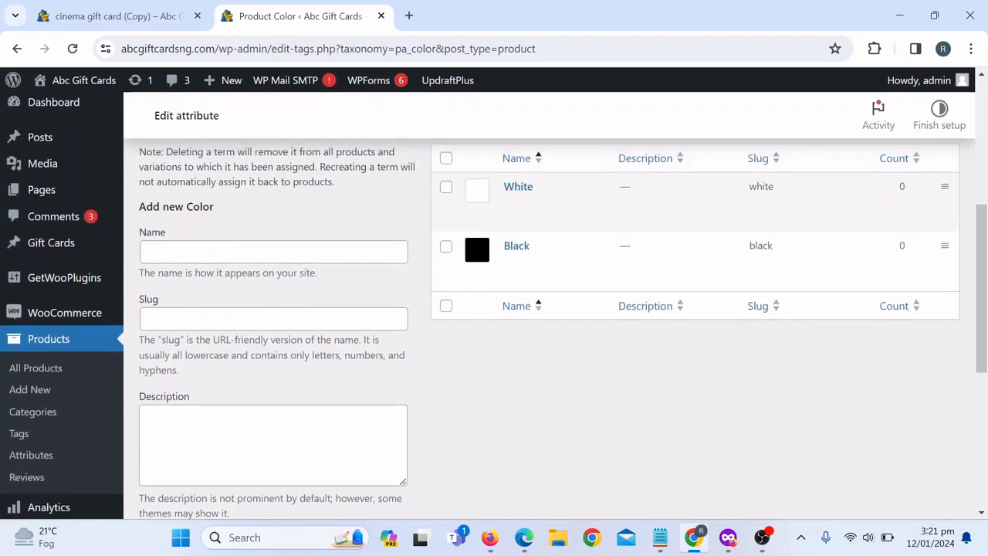
{"action": "scroll", "coordinate": [452, 333], "scroll_direction": "down", "scroll_amount": 4}
{"action": "scroll", "coordinate": [424, 306], "scroll_direction": "up", "scroll_amount": 3}
{"action": "scroll", "coordinate": [424, 301], "scroll_direction": "up", "scroll_amount": 1}
{"action": "left_click", "coordinate": [278, 254]}
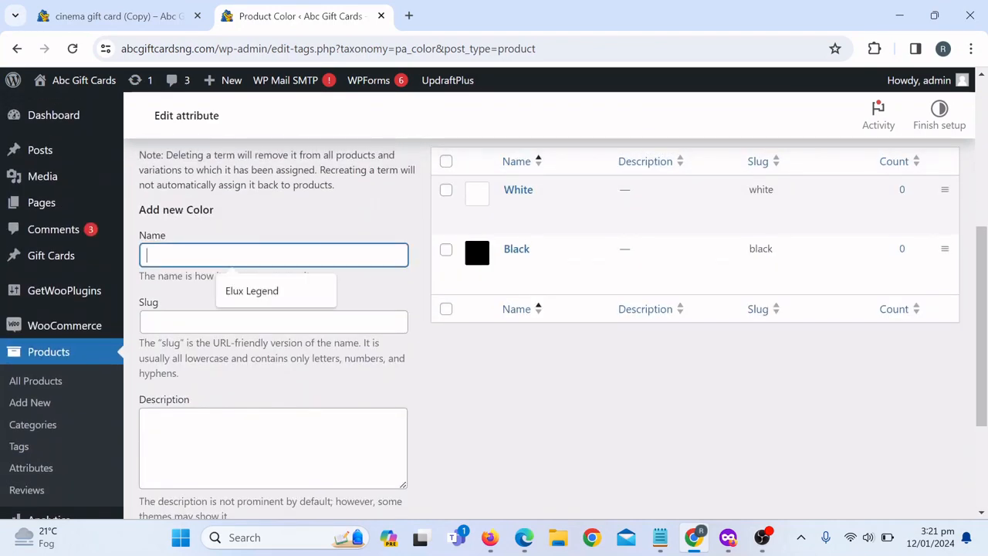
{"action": "key", "text": "Caps_Lock"}
{"action": "type", "text": "R"}
{"action": "key", "text": "Caps_Lock"}
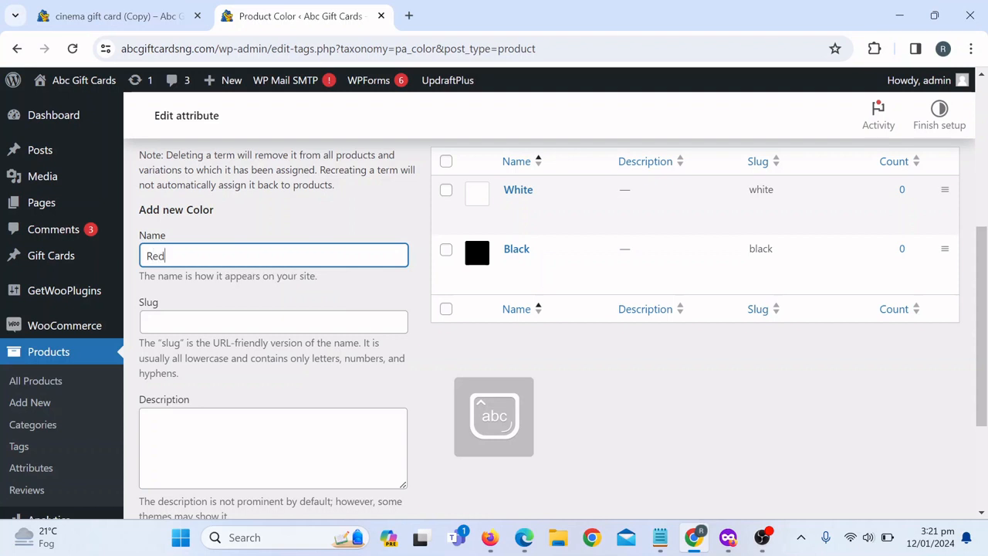
Step: Choose the preset red as the swatch color of the Red term and add the term to the Color attribute
{"action": "scroll", "coordinate": [475, 231], "scroll_direction": "down", "scroll_amount": 4}
{"action": "left_click", "coordinate": [189, 286]}
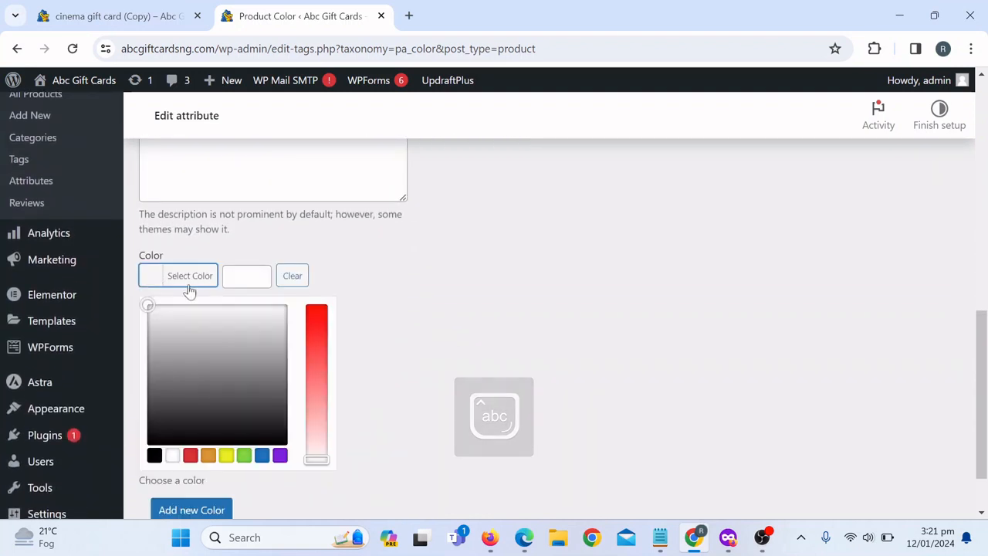
{"action": "left_click", "coordinate": [190, 456]}
{"action": "left_click", "coordinate": [685, 442]}
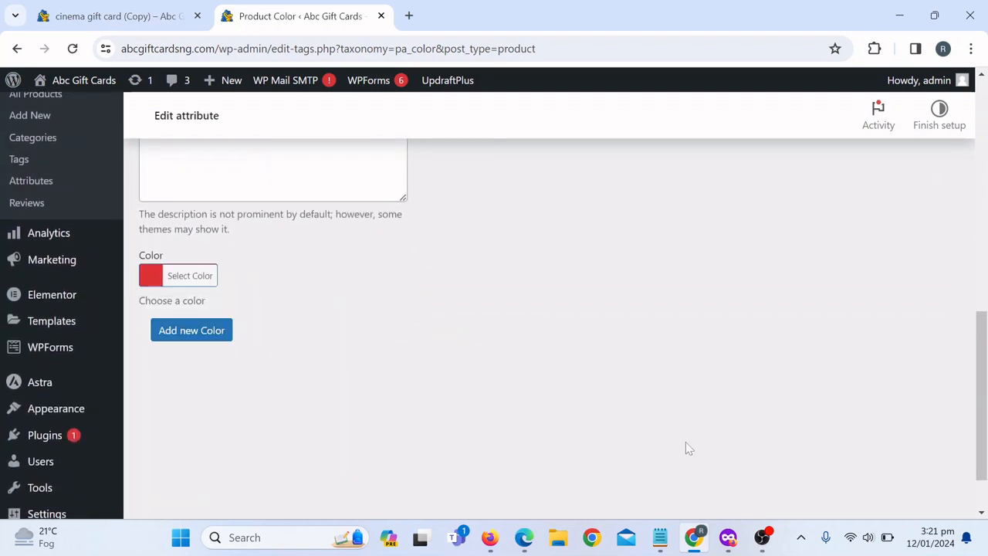
{"action": "left_click", "coordinate": [194, 336]}
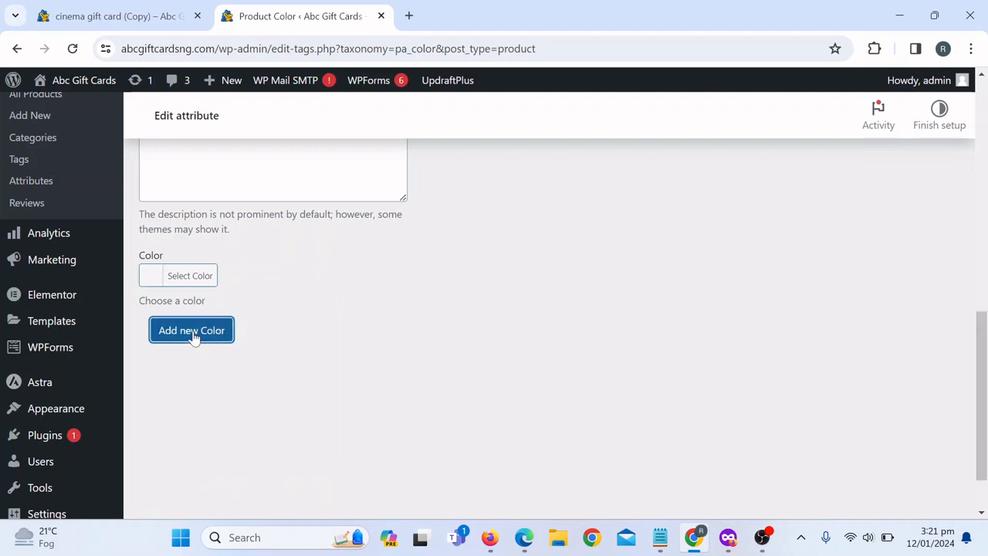
{"action": "scroll", "coordinate": [475, 326], "scroll_direction": "up", "scroll_amount": 6}
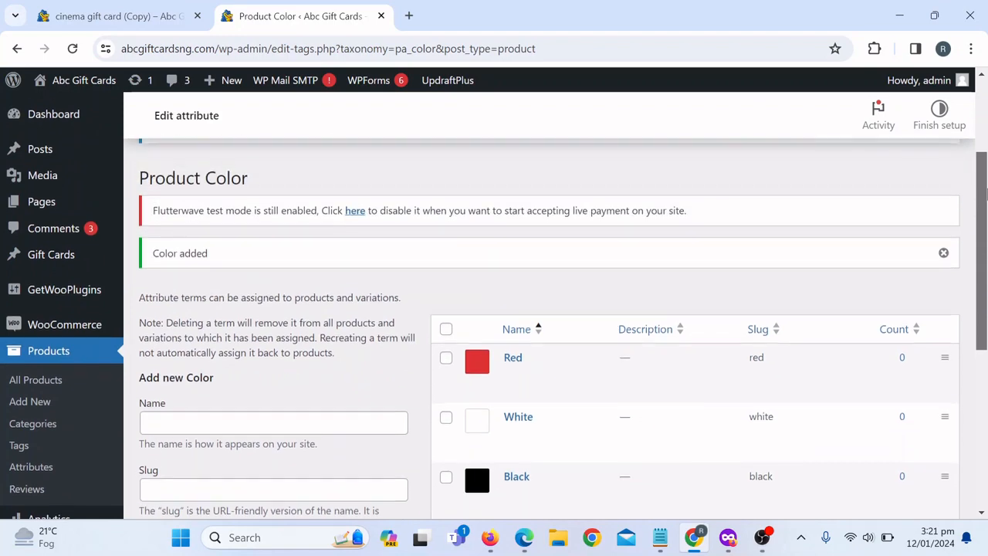
{"action": "scroll", "coordinate": [475, 386], "scroll_direction": "down", "scroll_amount": 1}
{"action": "left_click_drag", "start_coordinate": [987, 224], "coordinate": [986, 222]}
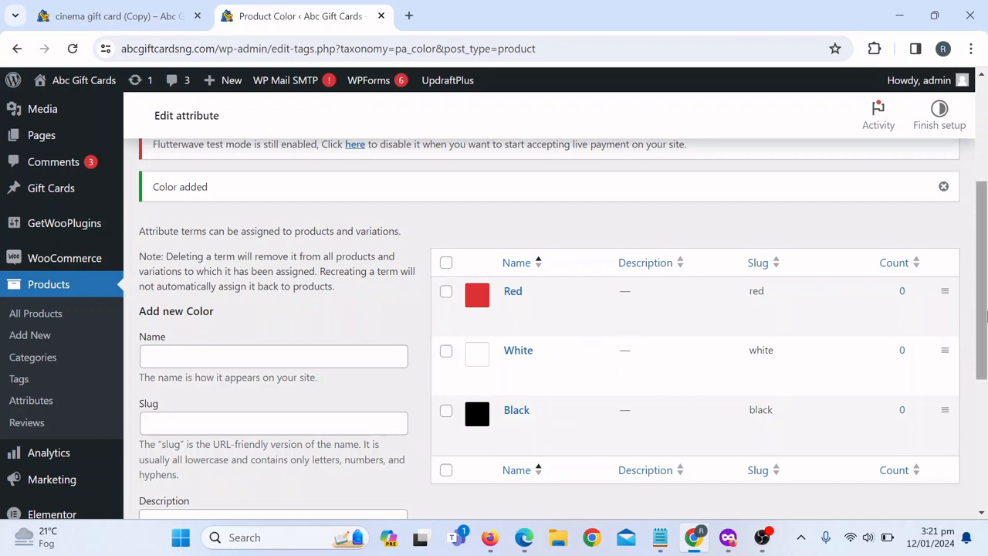
Step: Return to the product attributes page and enter Size as the name of a new attribute
{"action": "left_click", "coordinate": [57, 409]}
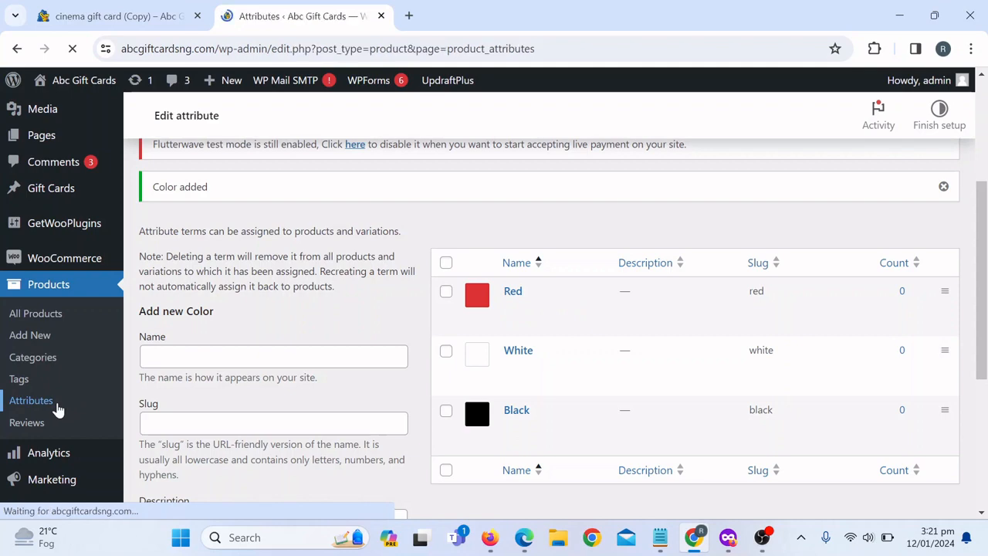
{"action": "scroll", "coordinate": [126, 401], "scroll_direction": "down", "scroll_amount": 2}
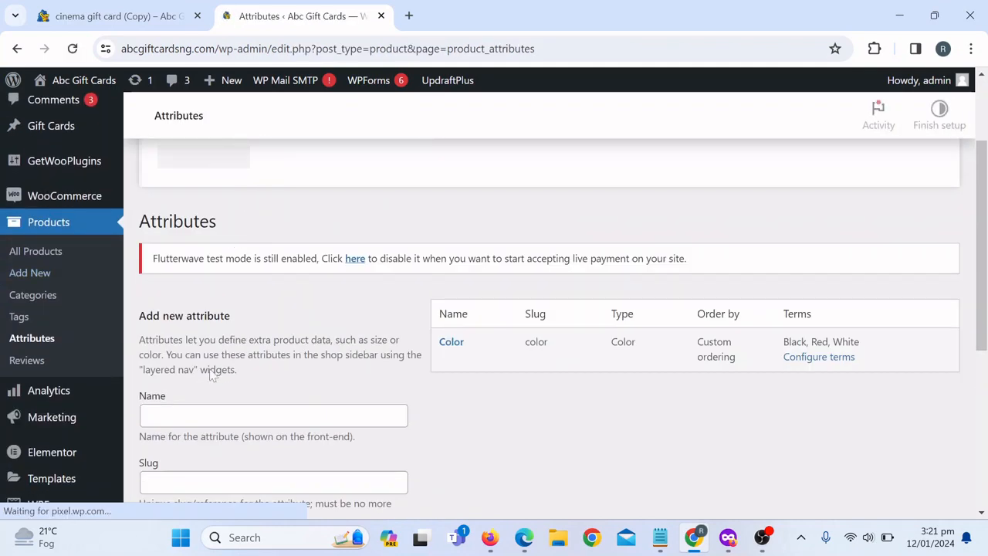
{"action": "left_click", "coordinate": [232, 406]}
{"action": "key", "text": "Caps_Lock"}
{"action": "type", "text": "Z"}
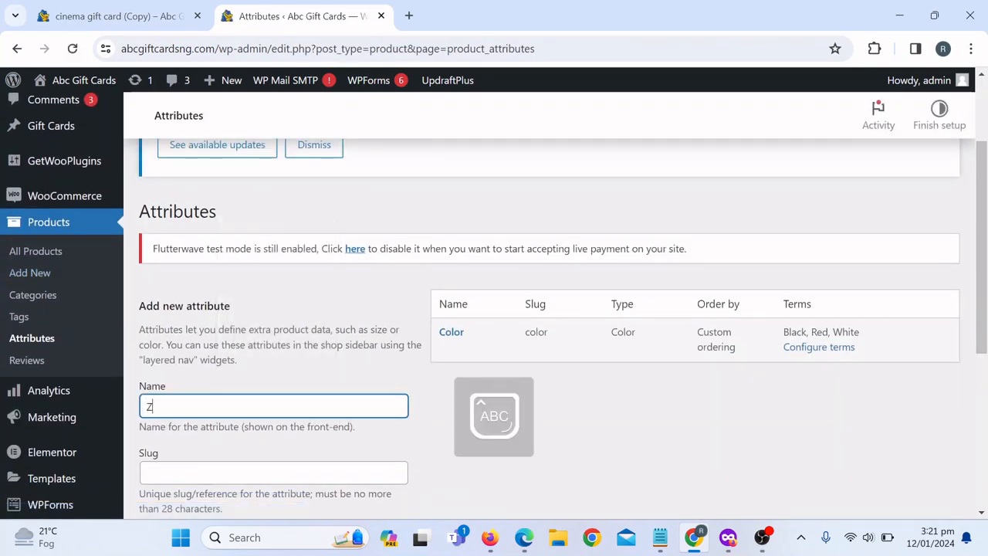
{"action": "type", "text": "S"}
{"action": "key", "text": "Caps_Lock"}
{"action": "type", "text": "ize"}
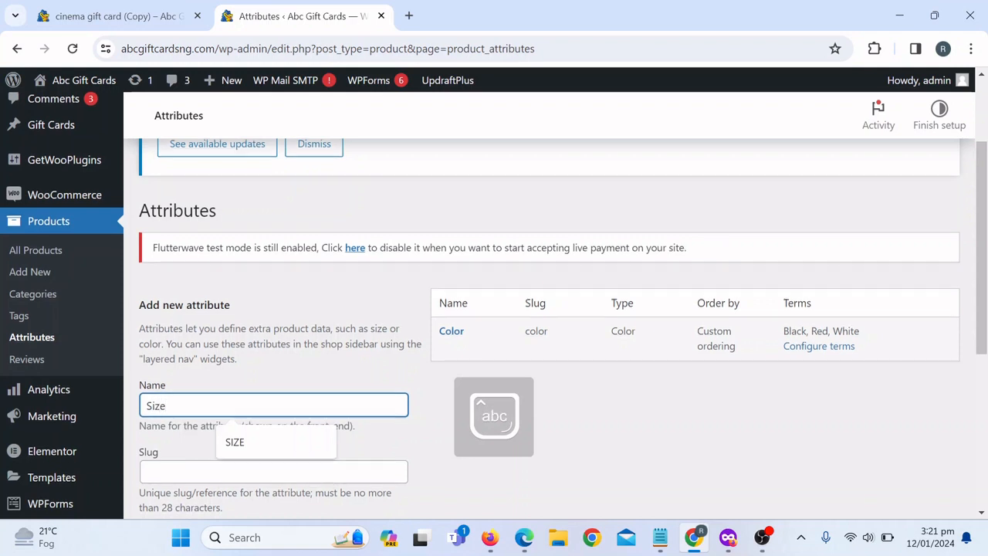
Step: Keep the Size attribute's type as Select with custom ordering and add the attribute
{"action": "scroll", "coordinate": [193, 412], "scroll_direction": "down", "scroll_amount": 3}
{"action": "left_click", "coordinate": [185, 411]}
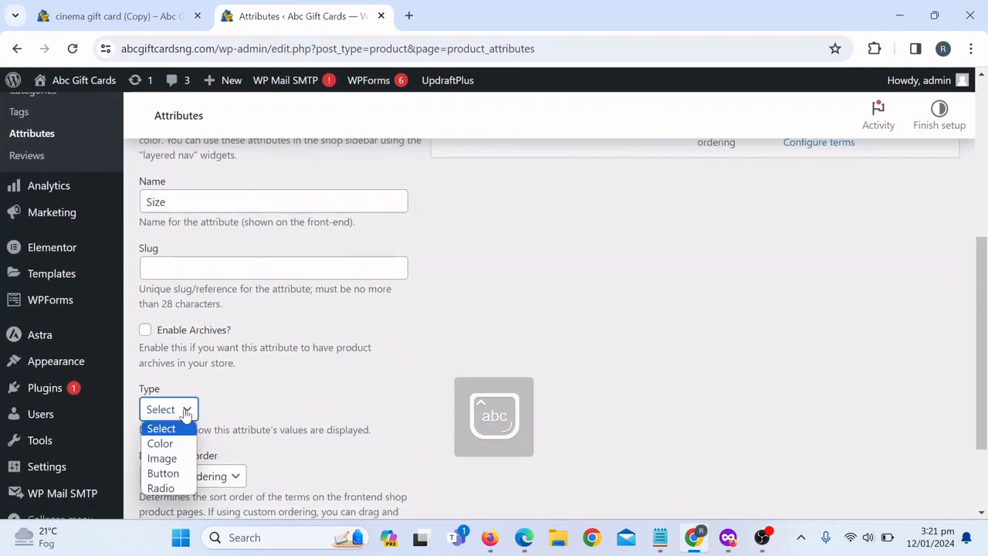
{"action": "left_click", "coordinate": [185, 414]}
{"action": "scroll", "coordinate": [186, 414], "scroll_direction": "down", "scroll_amount": 2}
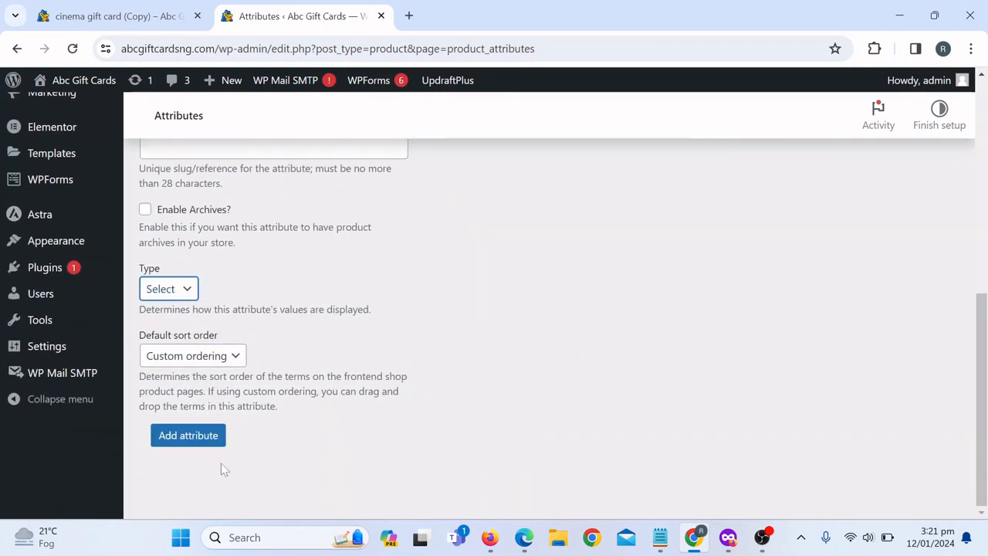
{"action": "left_click", "coordinate": [187, 437]}
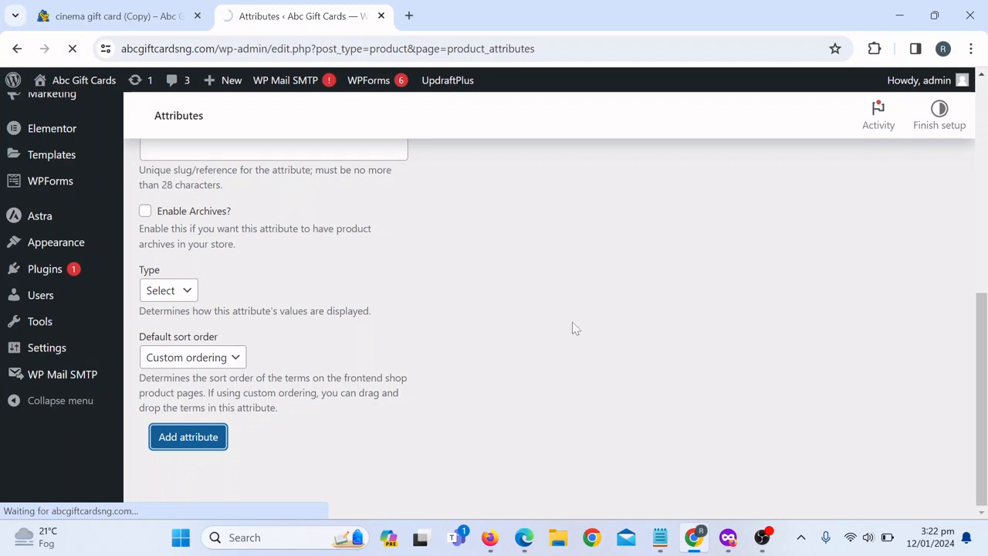
{"action": "scroll", "coordinate": [572, 322], "scroll_direction": "up", "scroll_amount": 5}
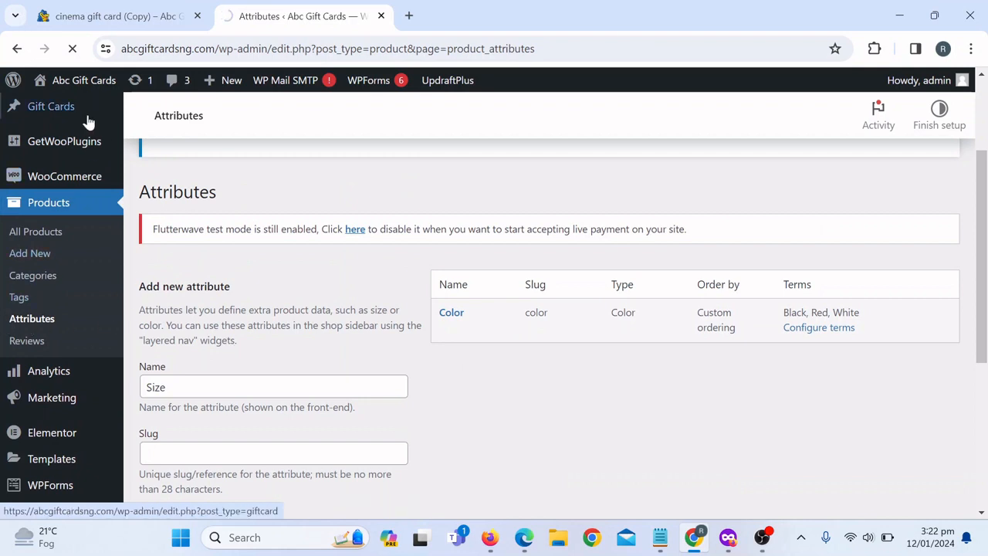
Step: Switch to the store page of cinema gift card (Copy) and reload it
{"action": "left_click", "coordinate": [163, 22]}
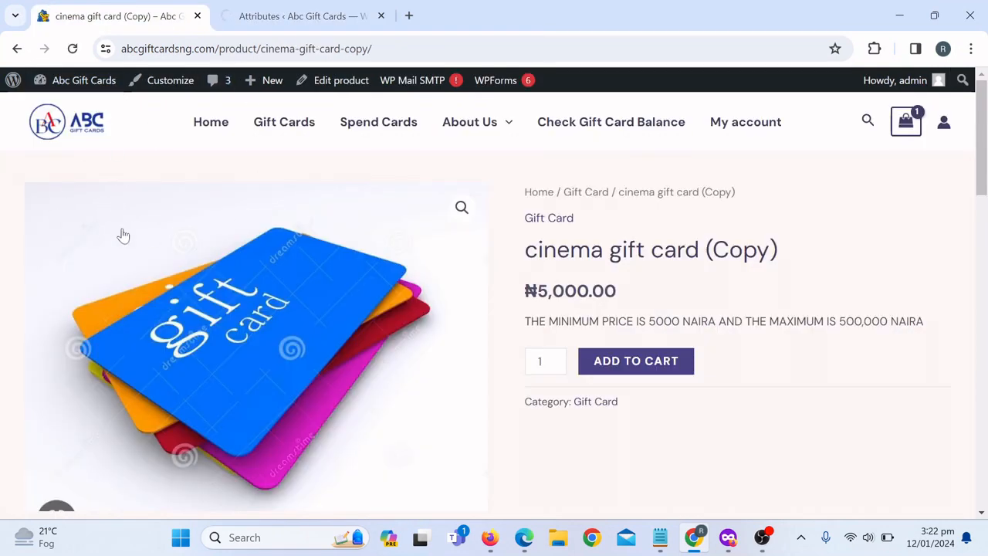
{"action": "left_click", "coordinate": [73, 49]}
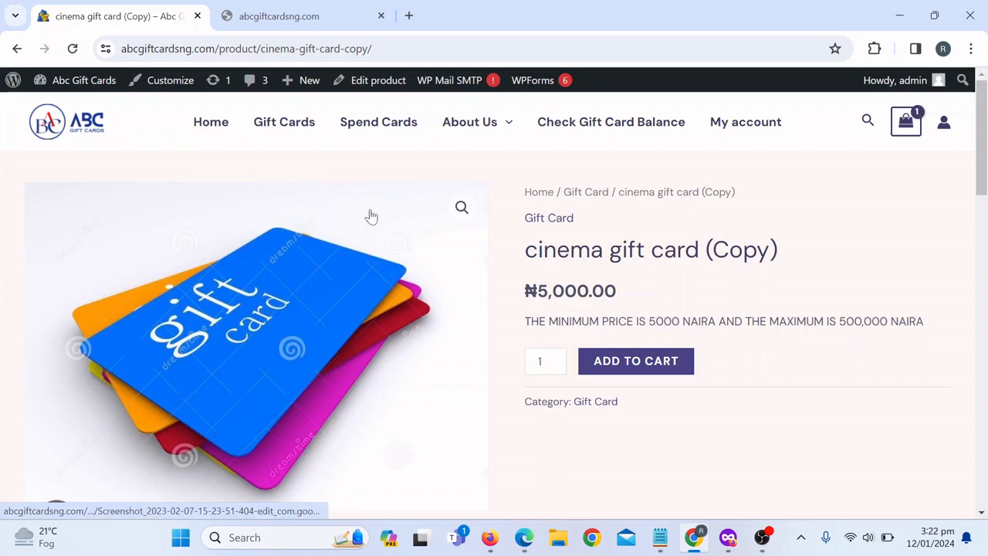
{"action": "mouse_move", "coordinate": [521, 257]}
{"action": "left_mouse_down"}
{"action": "mouse_move", "coordinate": [556, 255]}
{"action": "mouse_move", "coordinate": [641, 289]}
{"action": "mouse_move", "coordinate": [642, 301]}
{"action": "mouse_move", "coordinate": [521, 254]}
{"action": "left_mouse_up"}
{"action": "left_click", "coordinate": [520, 255]}
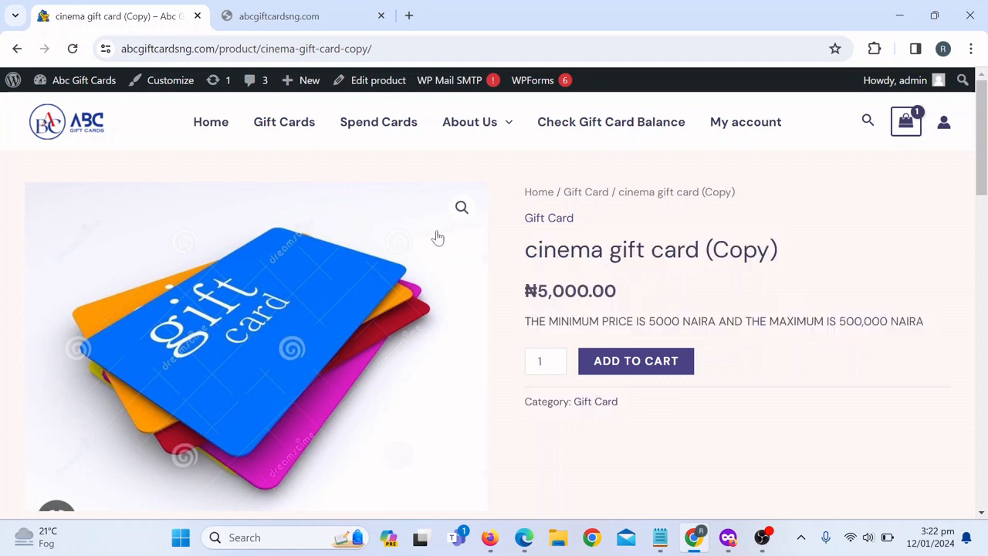
Step: Go back to the product attributes page and reload it to check the attribute list
{"action": "left_click", "coordinate": [262, 9]}
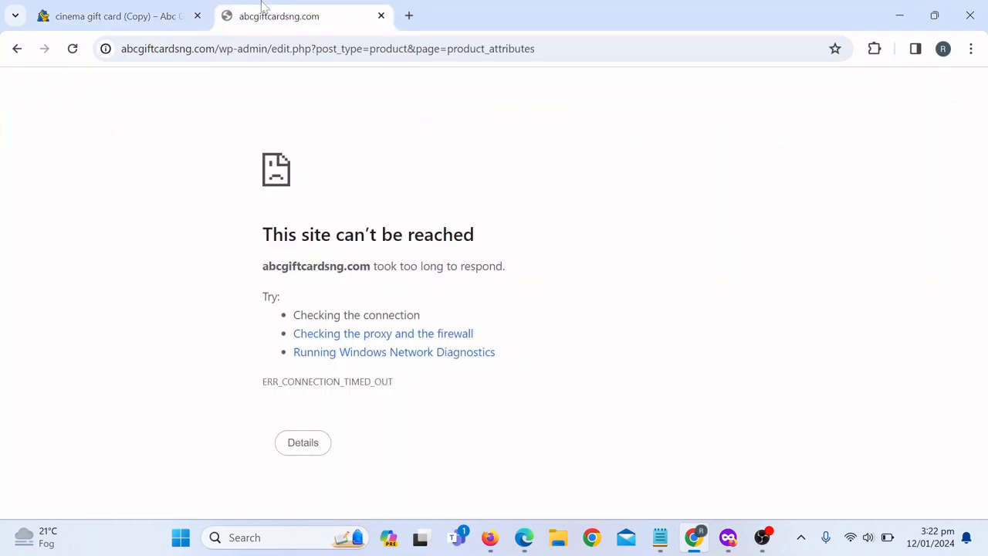
{"action": "left_click", "coordinate": [72, 51]}
{"action": "left_click", "coordinate": [522, 179]}
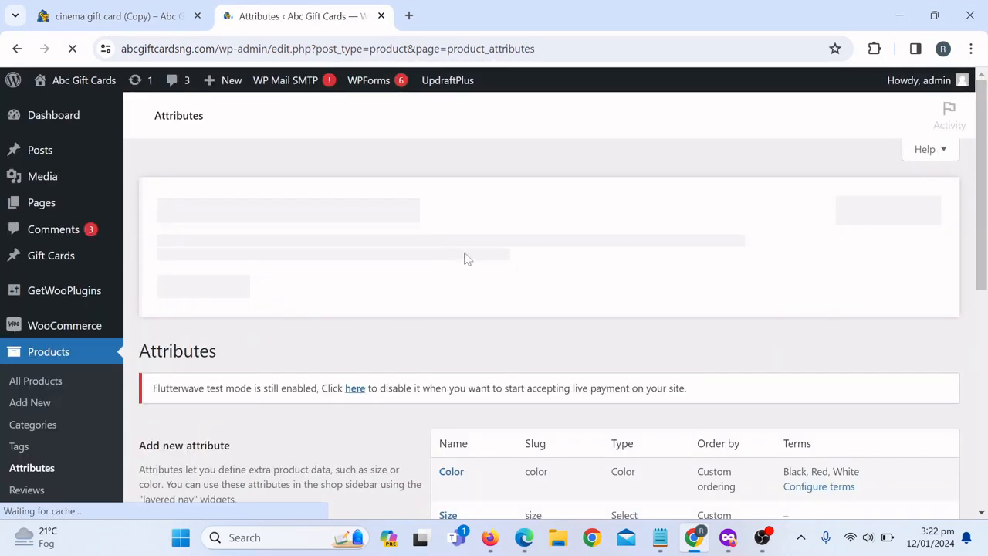
{"action": "left_click_drag", "start_coordinate": [981, 212], "coordinate": [982, 278]}
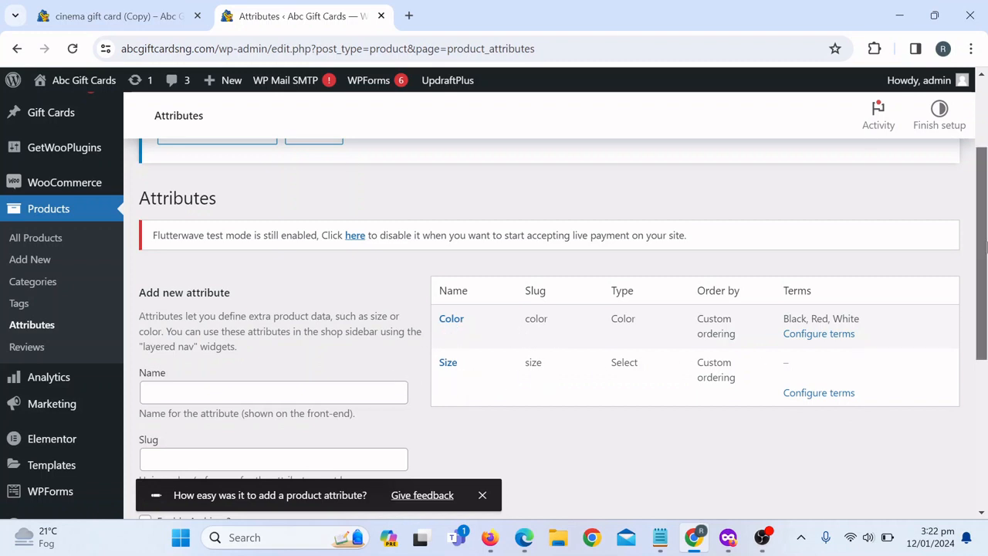
{"action": "left_click_drag", "start_coordinate": [985, 247], "coordinate": [985, 255]}
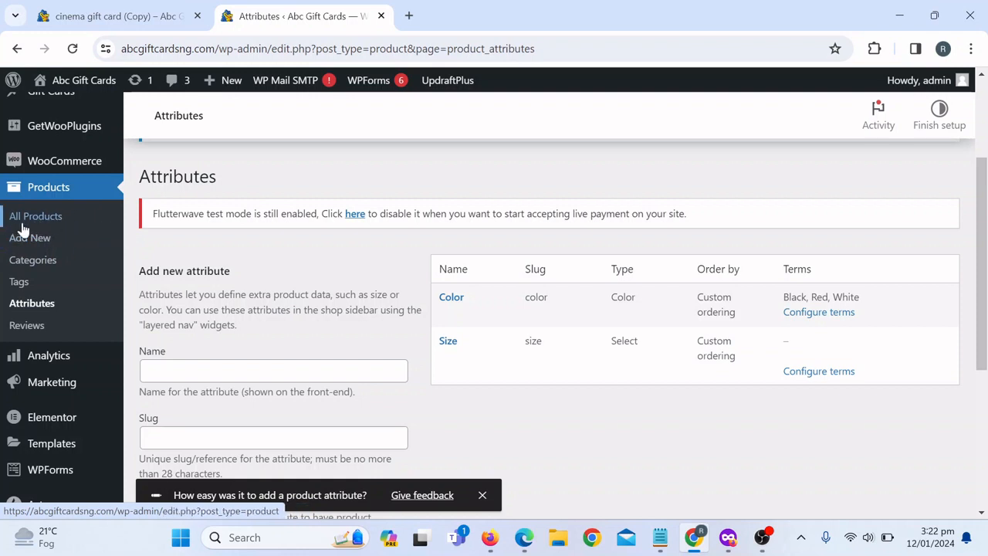
Step: Open the list of all products in the store admin
{"action": "left_click", "coordinate": [114, 8]}
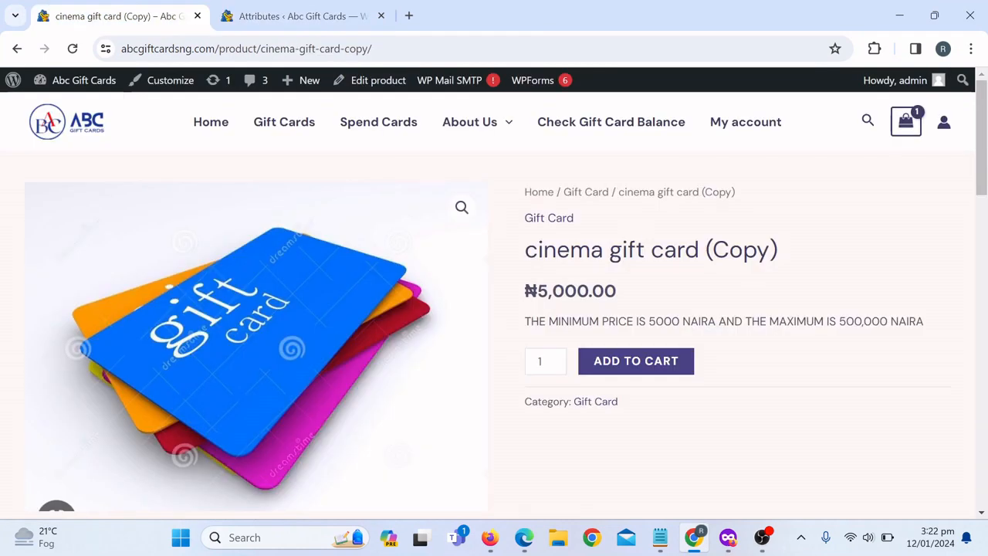
{"action": "left_click", "coordinate": [266, 11]}
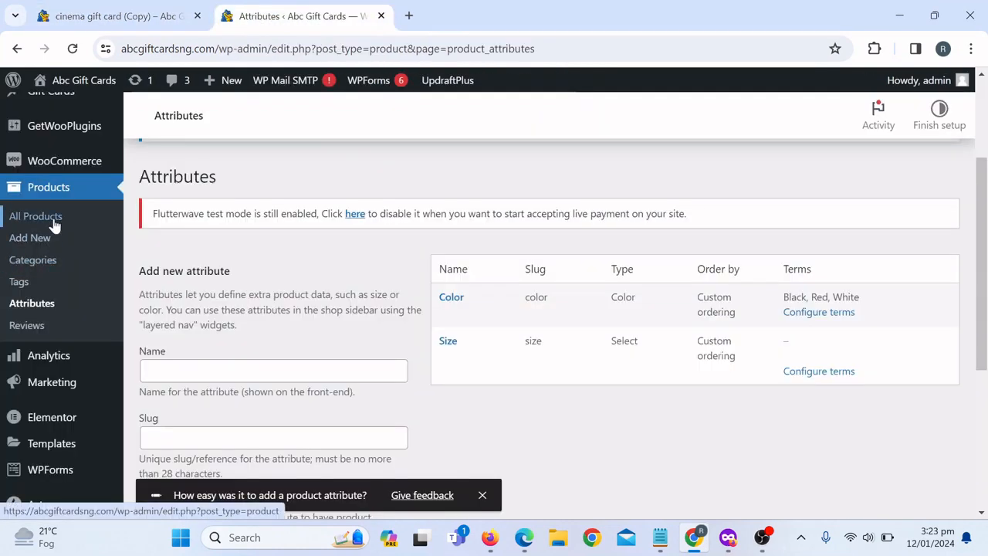
{"action": "left_click", "coordinate": [54, 225]}
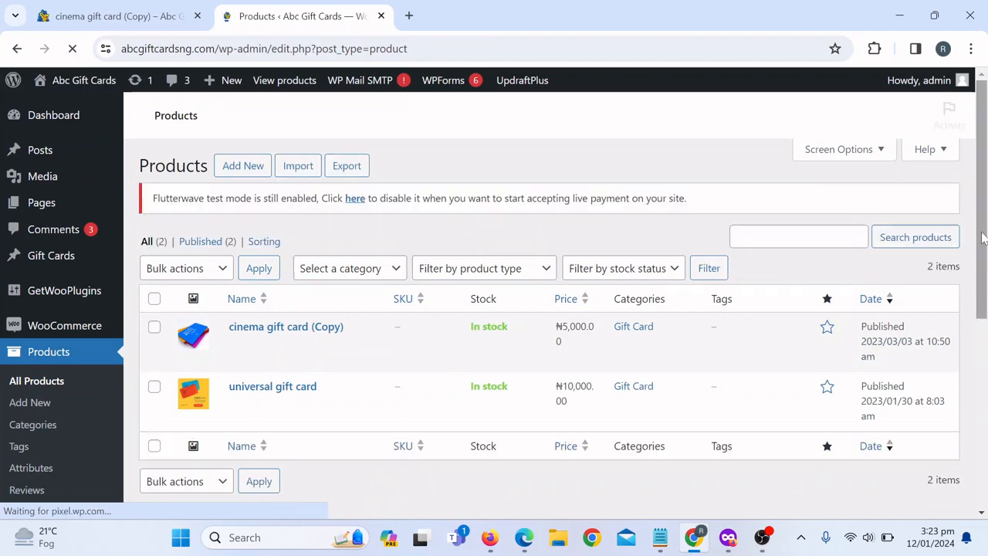
Step: Open cinema gift card (Copy) for editing and set its product type to Variable product
{"action": "left_click_drag", "start_coordinate": [981, 230], "coordinate": [926, 299]}
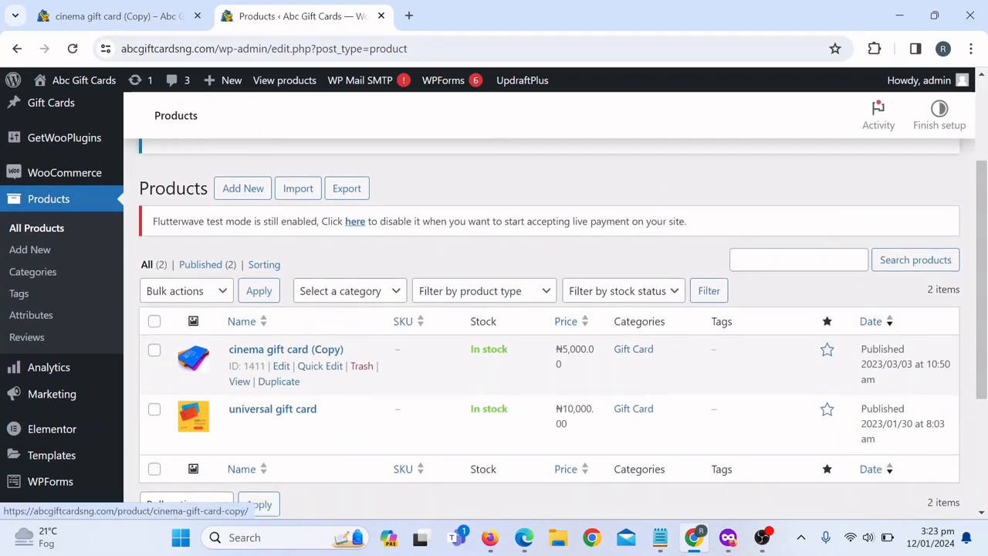
{"action": "left_click", "coordinate": [280, 367]}
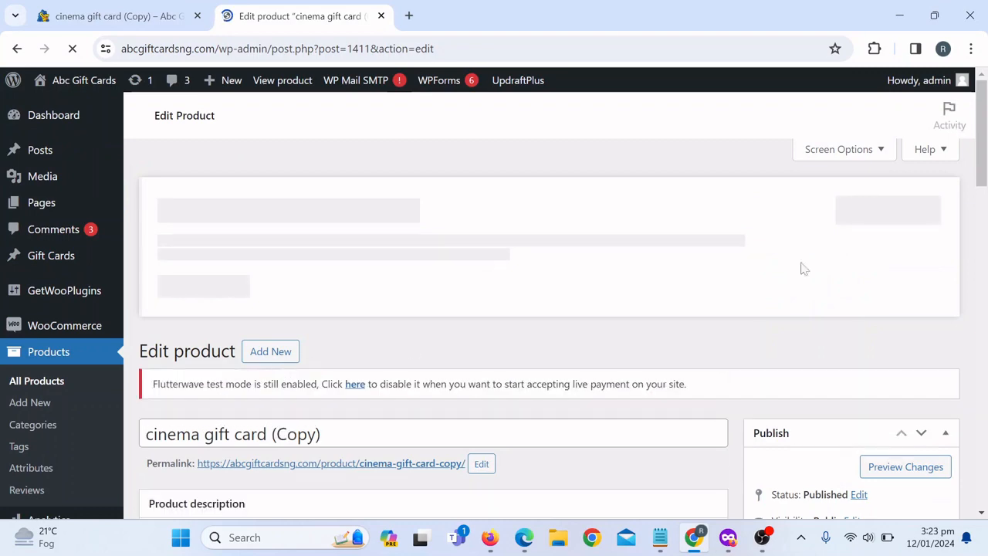
{"action": "left_click_drag", "start_coordinate": [985, 121], "coordinate": [985, 246]}
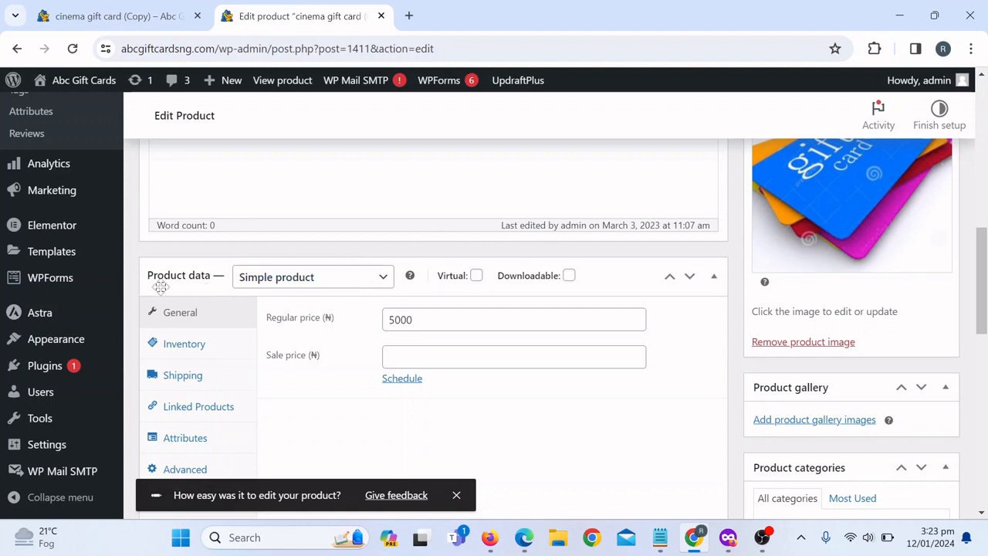
{"action": "left_click", "coordinate": [332, 283]}
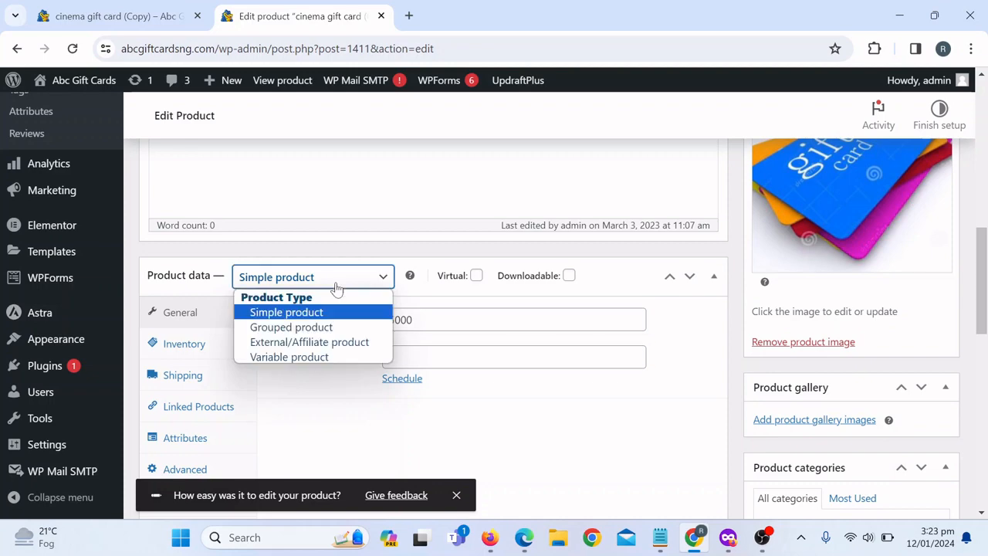
{"action": "left_click", "coordinate": [318, 356]}
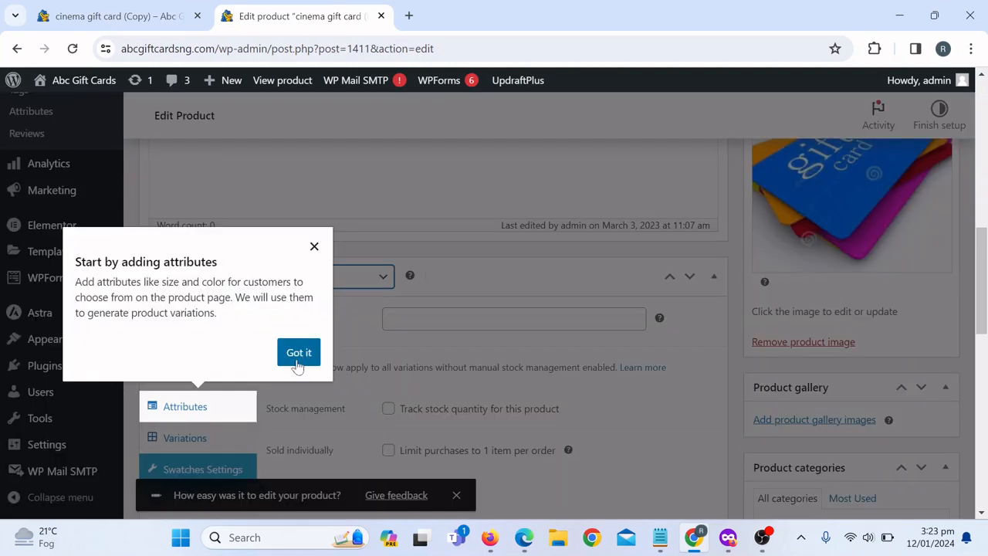
{"action": "left_click", "coordinate": [301, 356]}
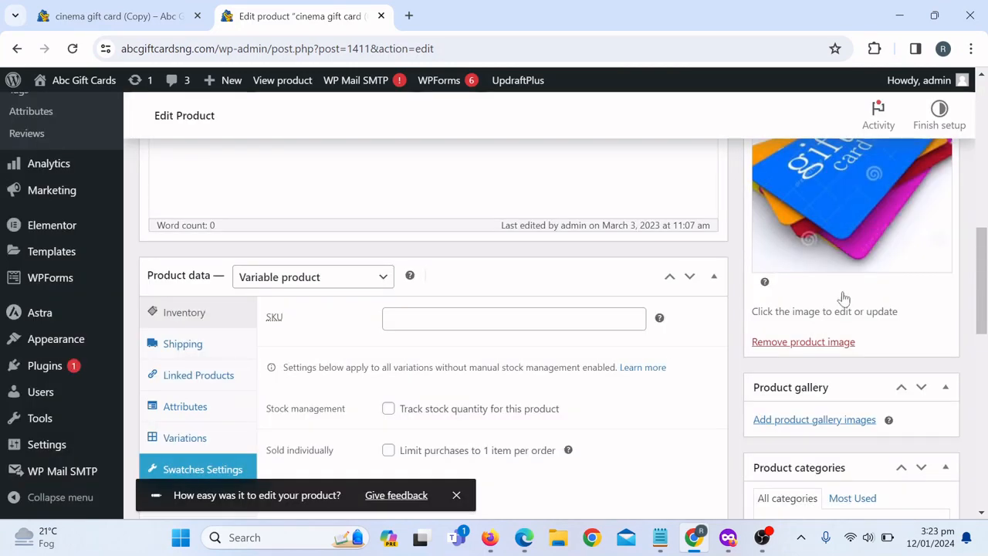
Step: Add the existing Color attribute to the product's attributes
{"action": "left_click_drag", "start_coordinate": [982, 280], "coordinate": [983, 306]}
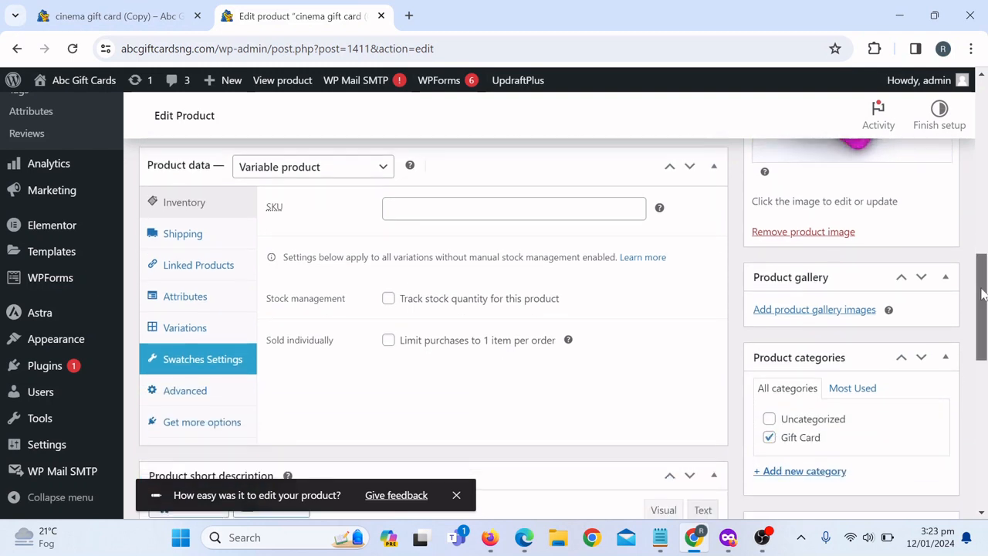
{"action": "left_click", "coordinate": [185, 303]}
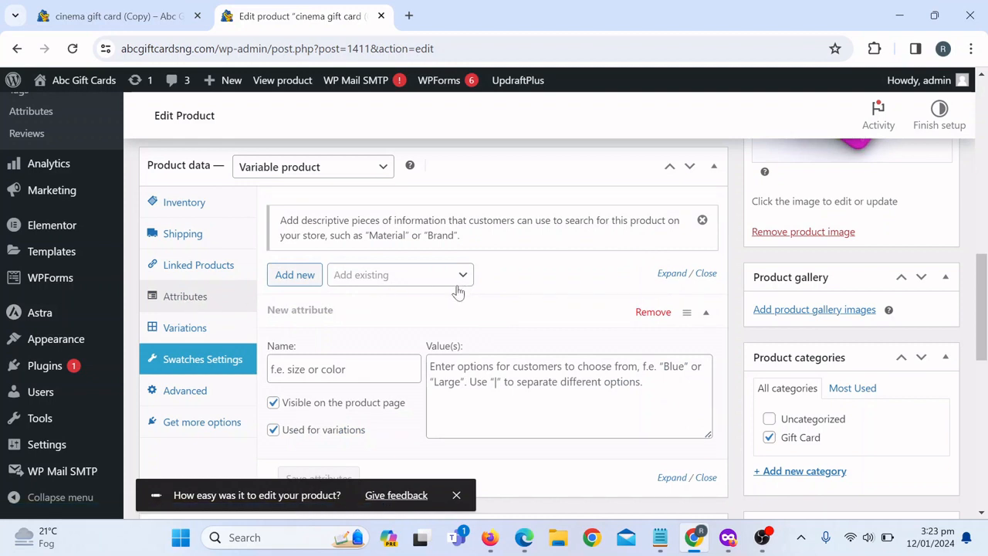
{"action": "left_click", "coordinate": [437, 276]}
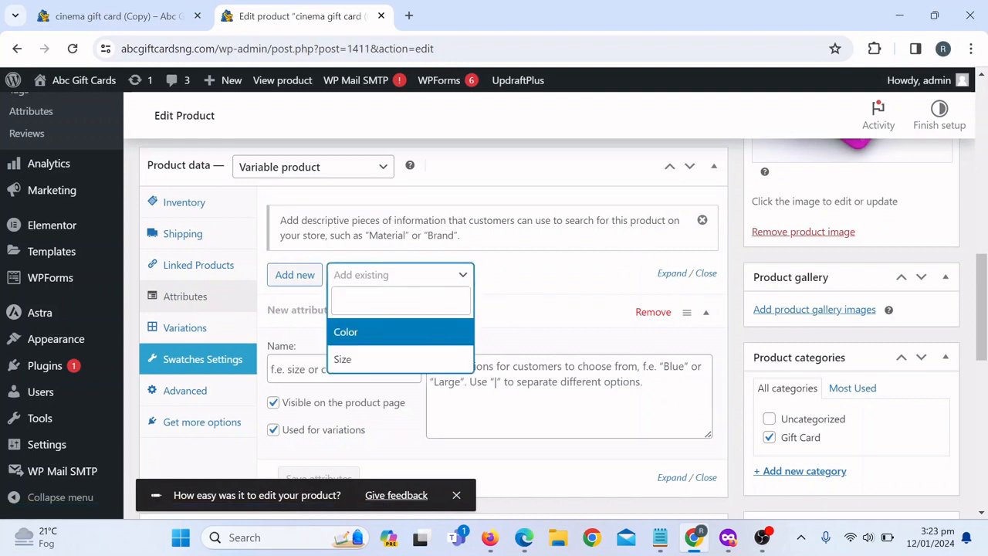
{"action": "left_click", "coordinate": [360, 338]}
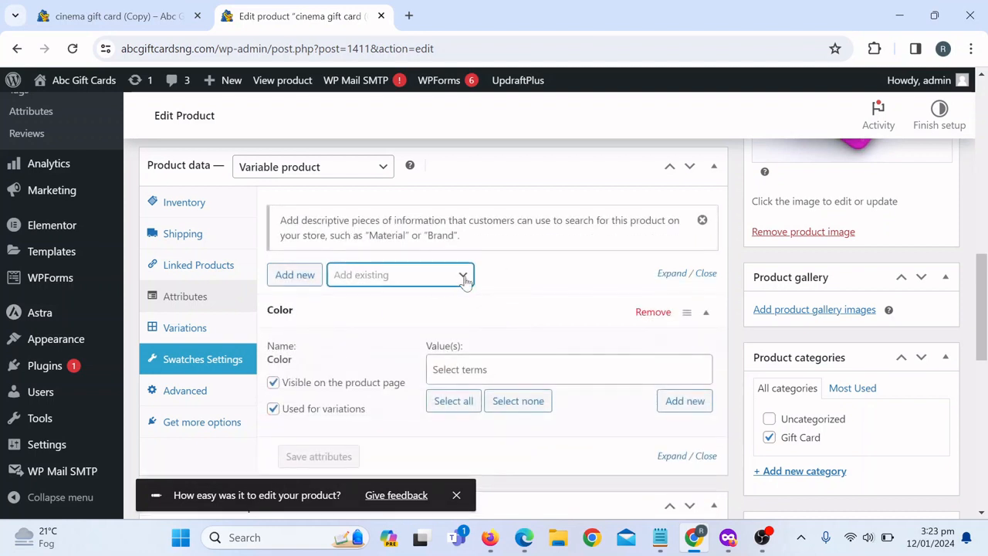
{"action": "left_click", "coordinate": [411, 284]}
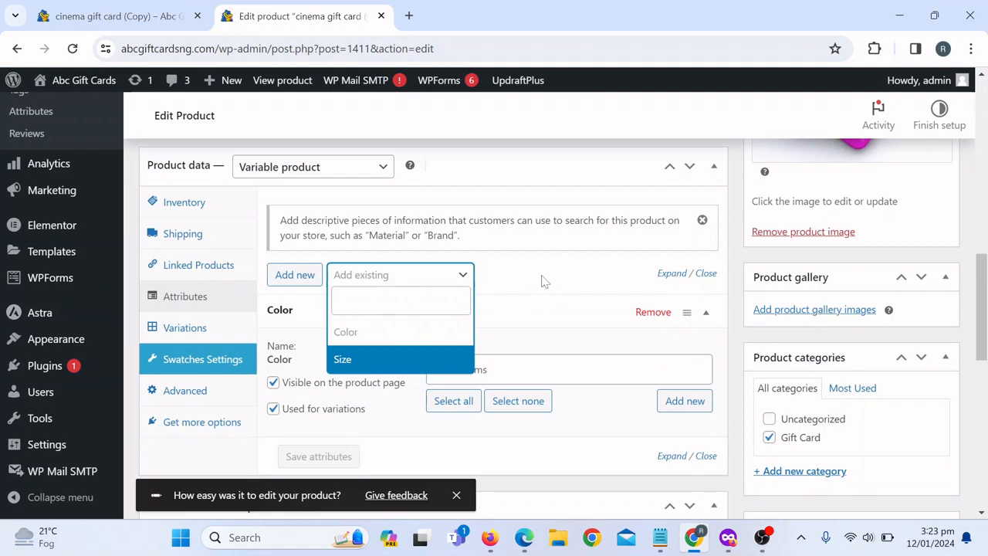
{"action": "left_click", "coordinate": [618, 261]}
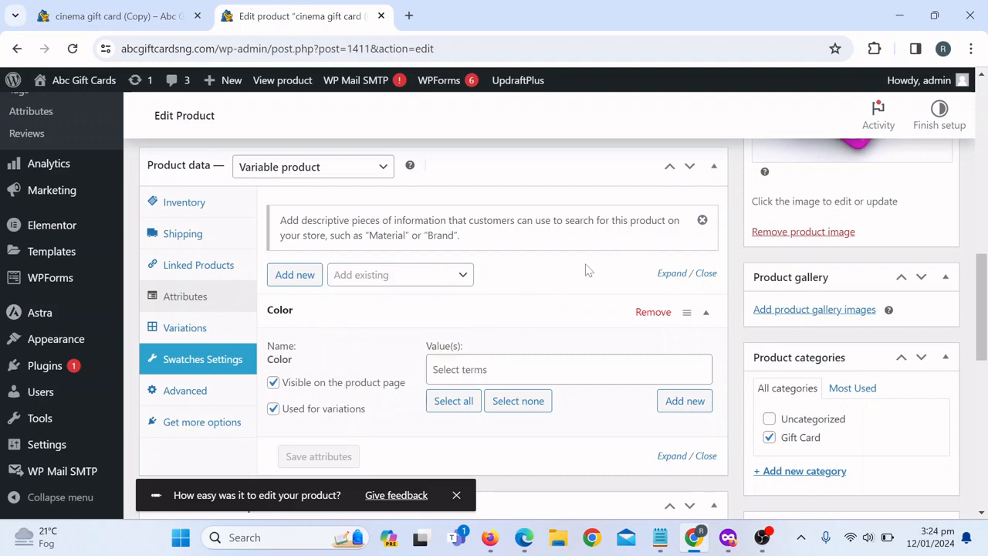
Step: Assign all Color terms (Black, Red and White) to the attribute and save the product's attributes
{"action": "scroll", "coordinate": [586, 270], "scroll_direction": "down", "scroll_amount": 1}
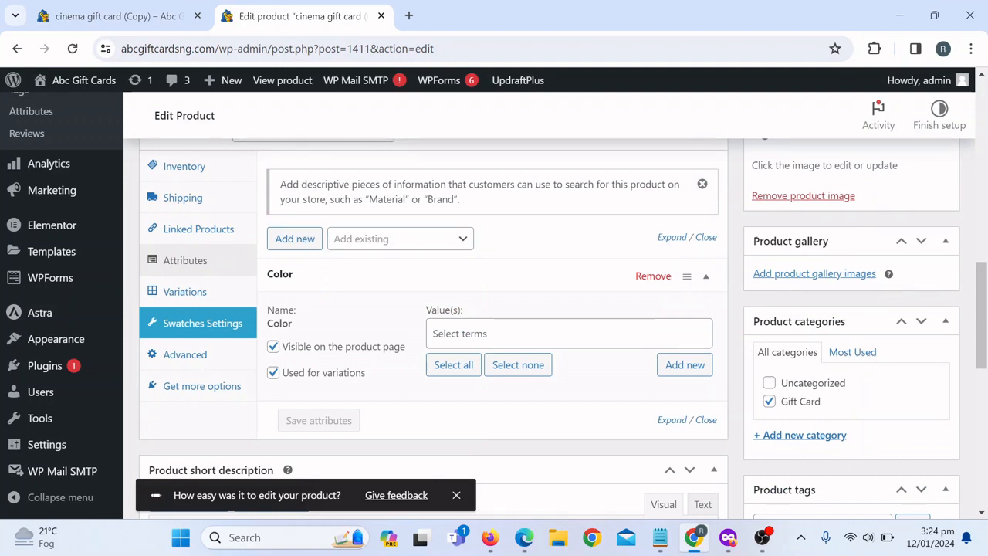
{"action": "left_click", "coordinate": [478, 333]}
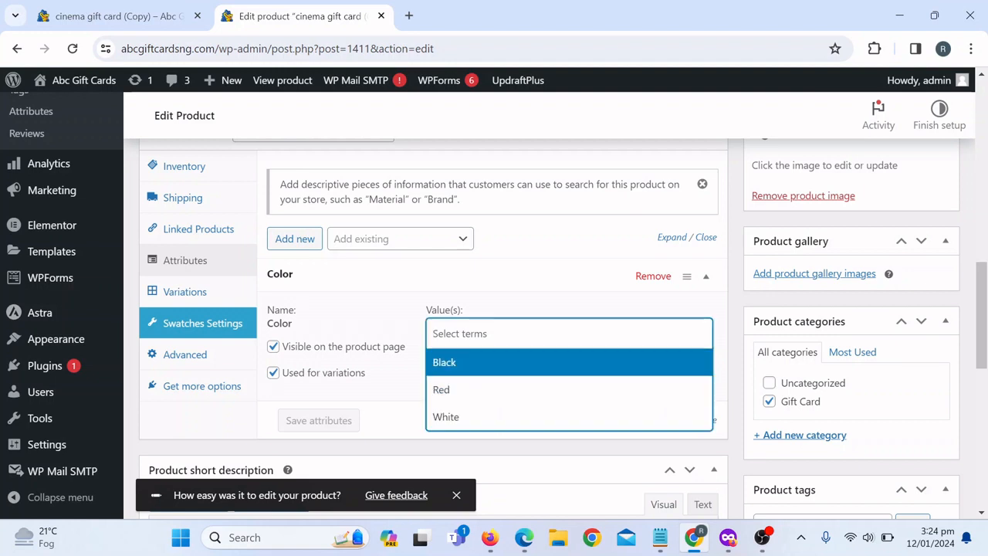
{"action": "left_click", "coordinate": [347, 455]}
{"action": "left_click", "coordinate": [449, 368]}
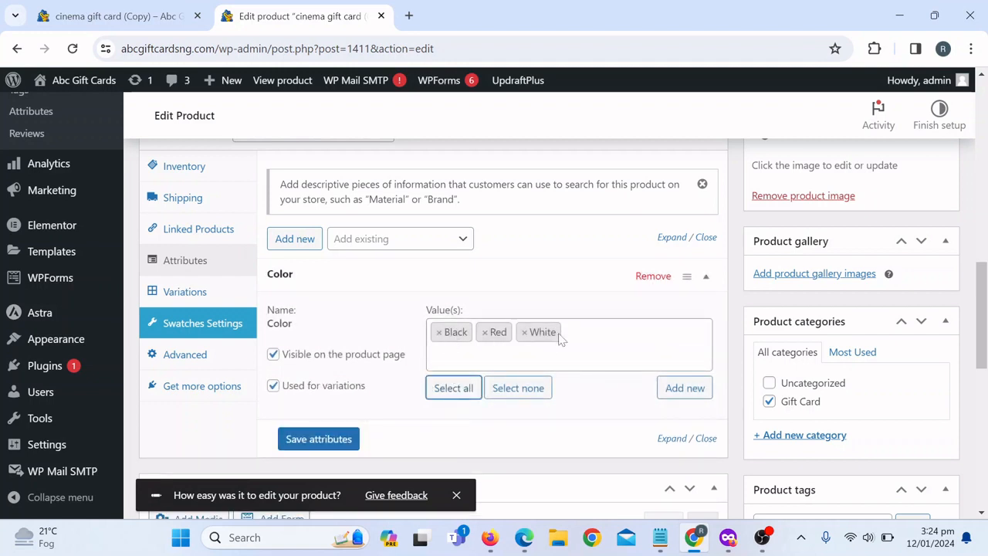
{"action": "scroll", "coordinate": [563, 344], "scroll_direction": "down", "scroll_amount": 1}
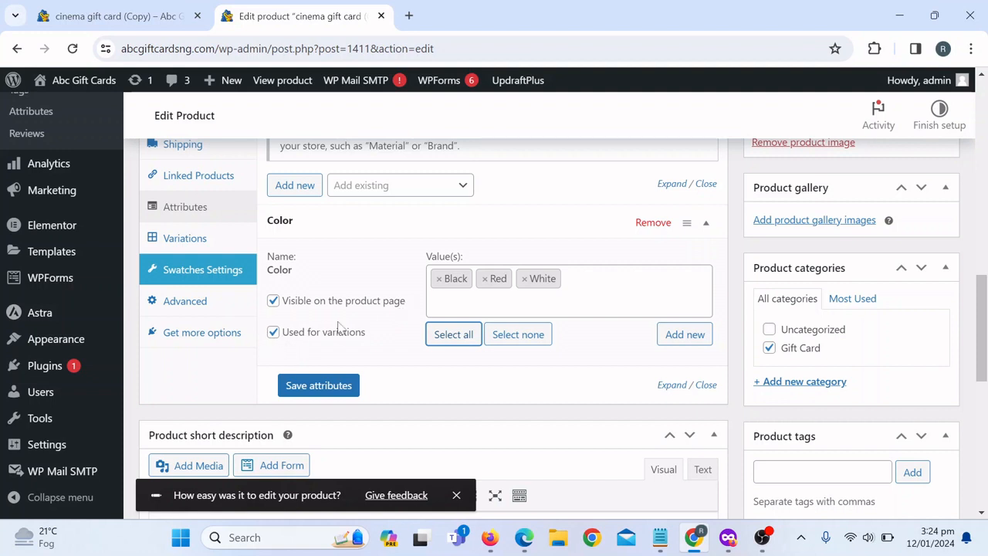
{"action": "left_click", "coordinate": [328, 394]}
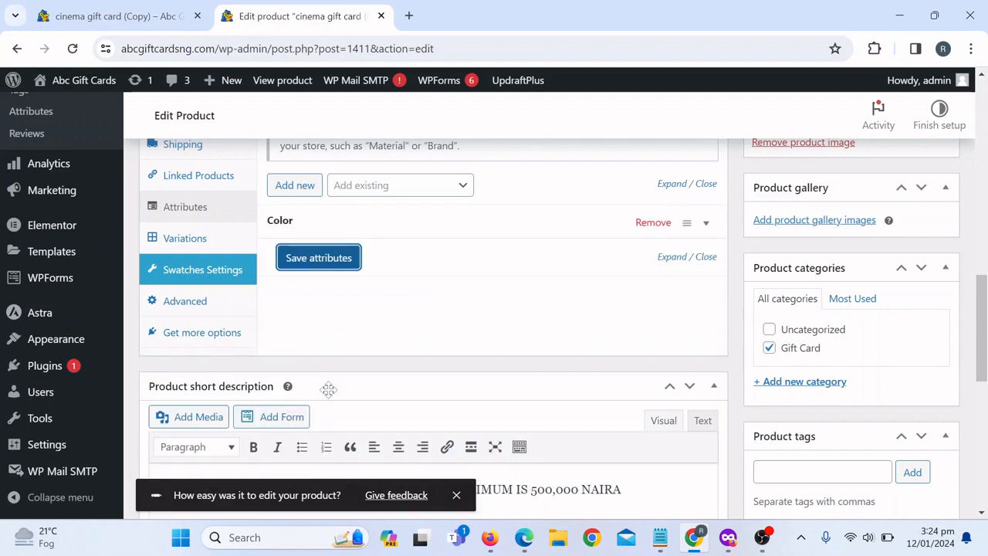
Step: Generate all product variations from the saved Color attribute
{"action": "left_click", "coordinate": [192, 238]}
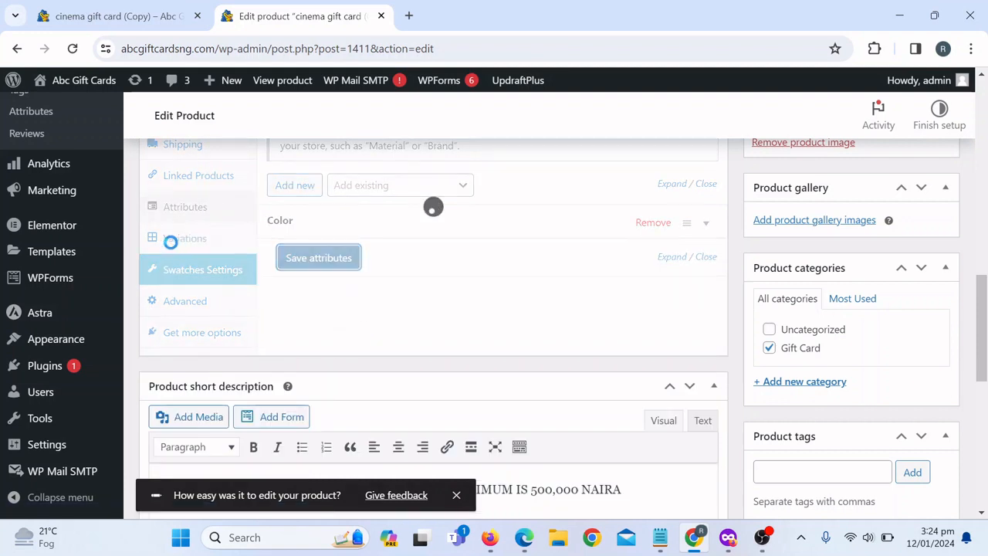
{"action": "left_click", "coordinate": [194, 241]}
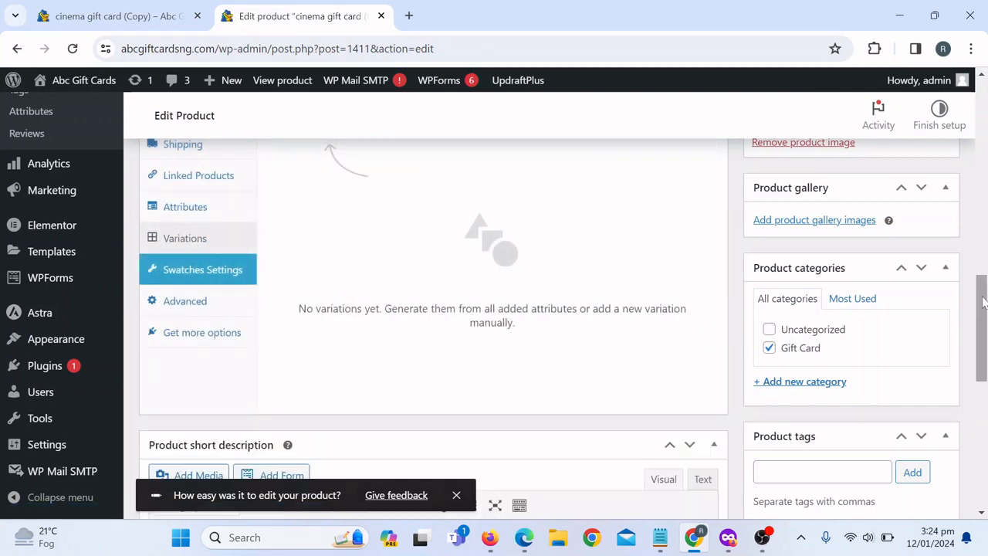
{"action": "scroll", "coordinate": [456, 271], "scroll_direction": "up", "scroll_amount": 2}
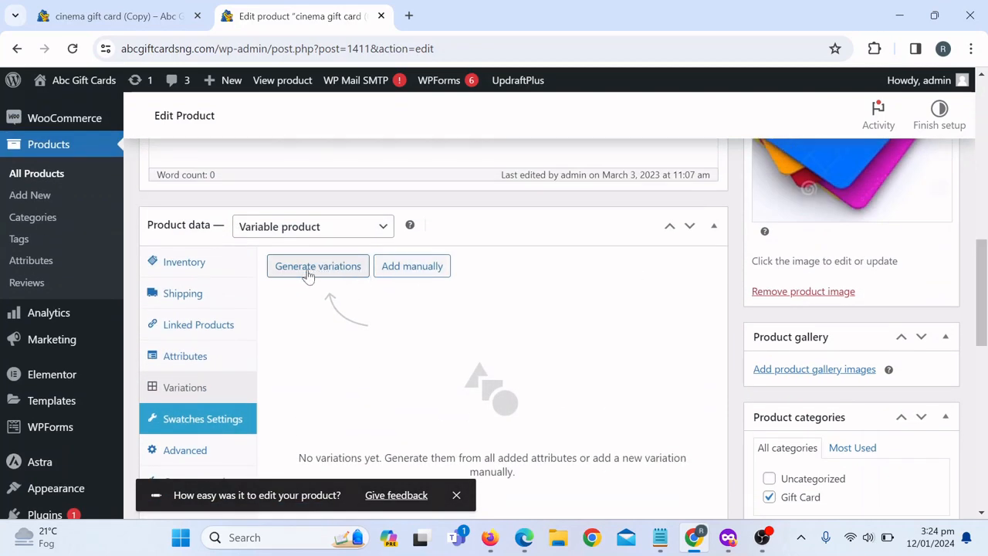
{"action": "left_click", "coordinate": [351, 279]}
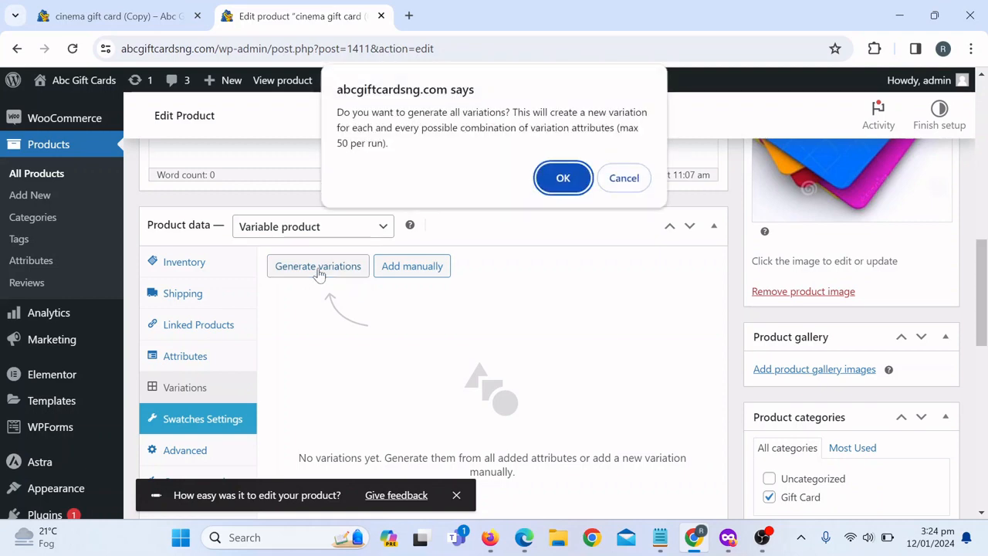
{"action": "left_click", "coordinate": [567, 184]}
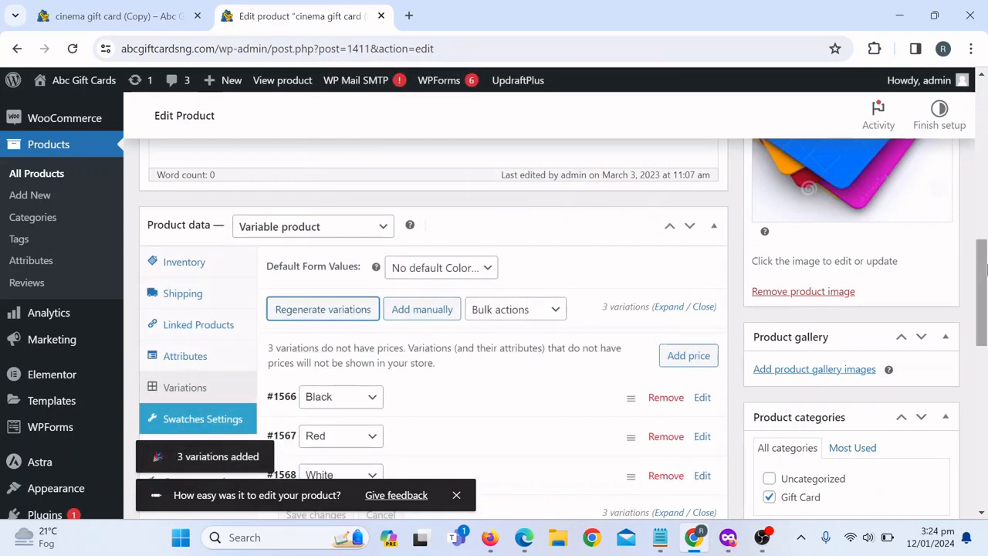
Step: Examine the image, price and stock fields of the Black, Red and White variations
{"action": "scroll", "coordinate": [705, 244], "scroll_direction": "down", "scroll_amount": 2}
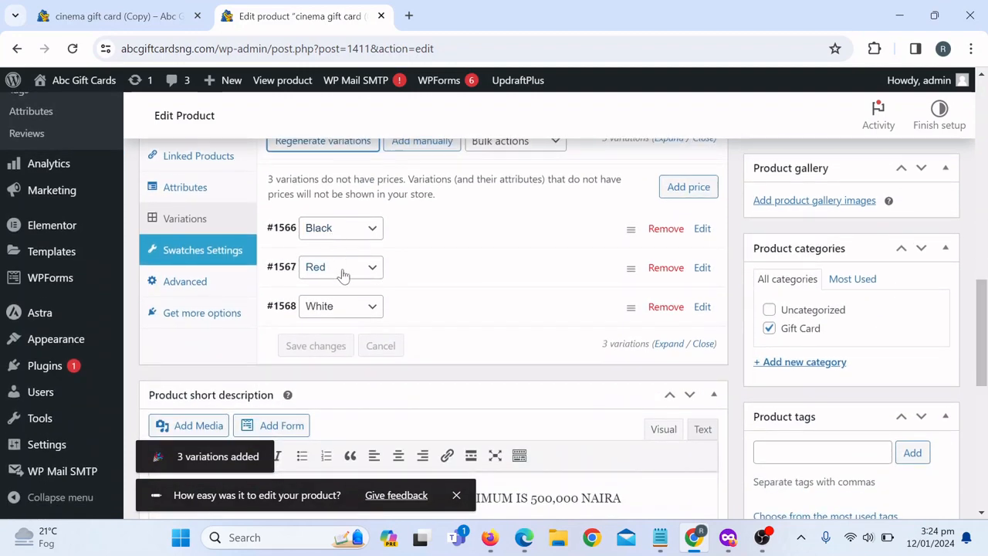
{"action": "left_click", "coordinate": [420, 229]}
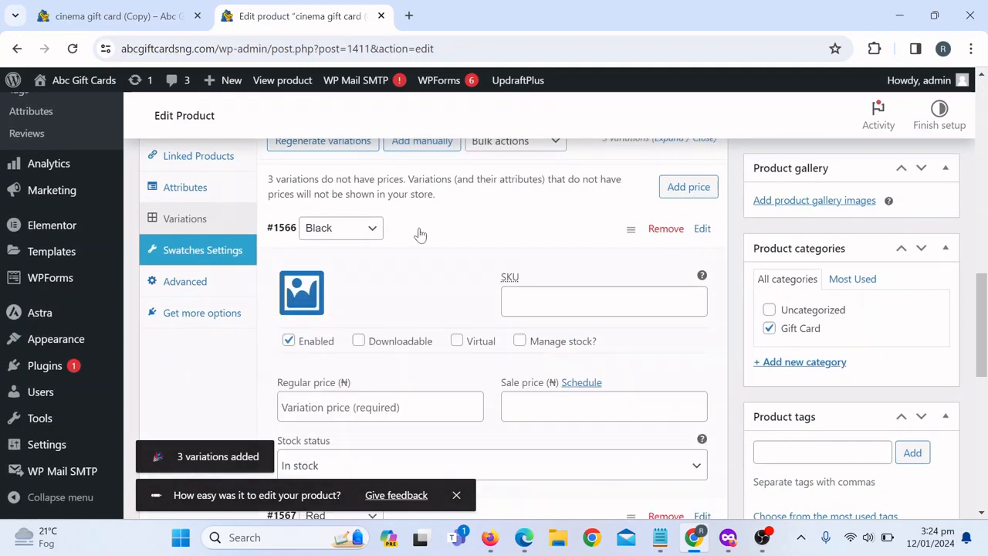
{"action": "scroll", "coordinate": [974, 266], "scroll_direction": "down", "scroll_amount": 1}
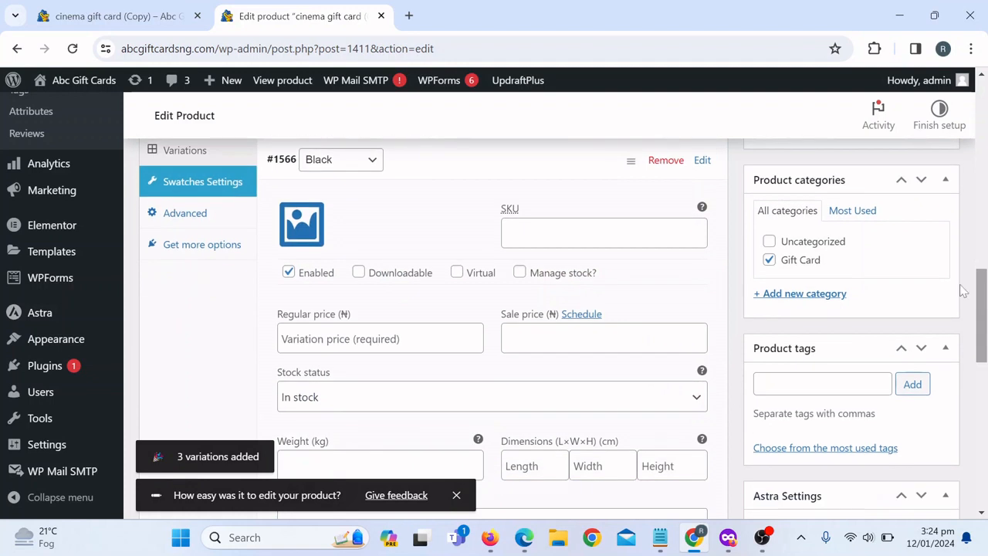
{"action": "left_click", "coordinate": [380, 338]}
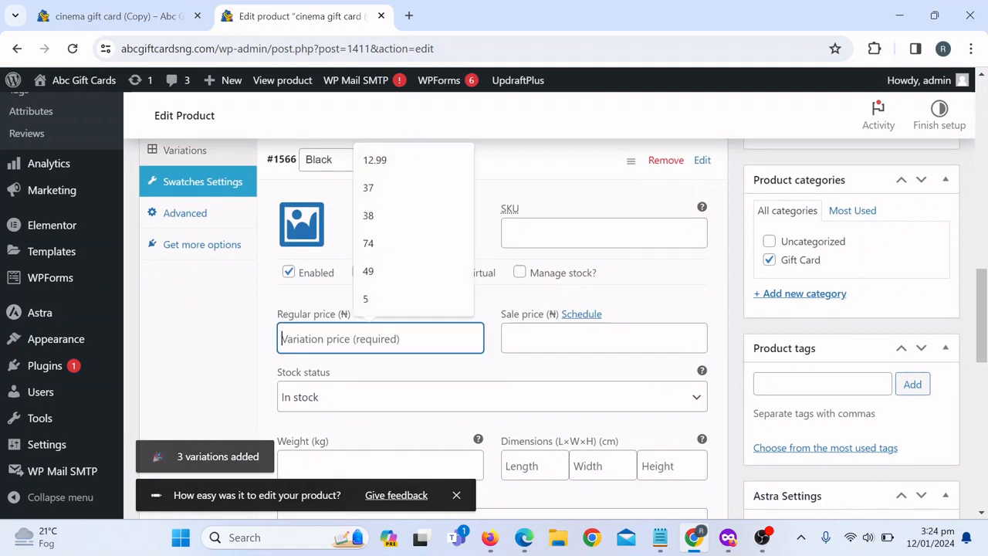
{"action": "left_click", "coordinate": [502, 172]}
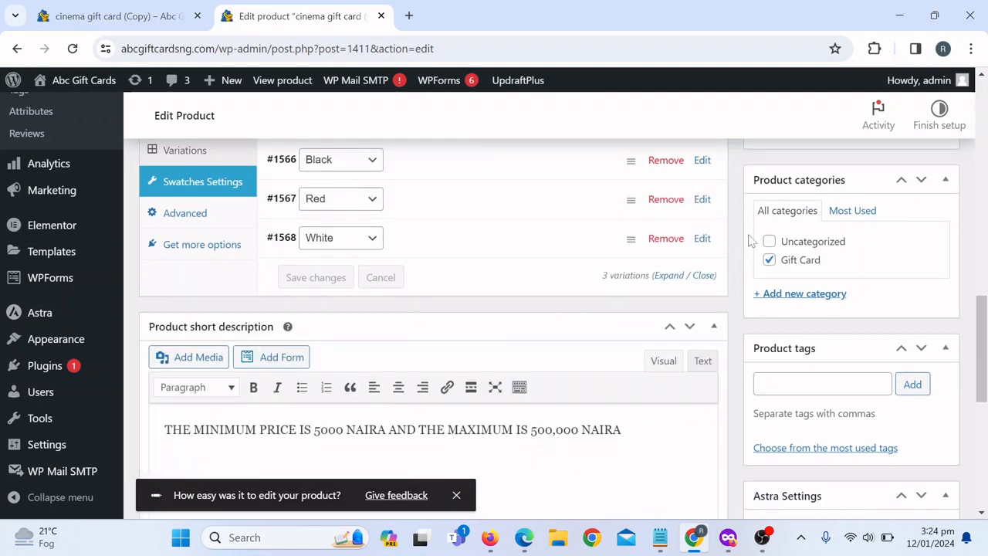
{"action": "left_click", "coordinate": [423, 209]}
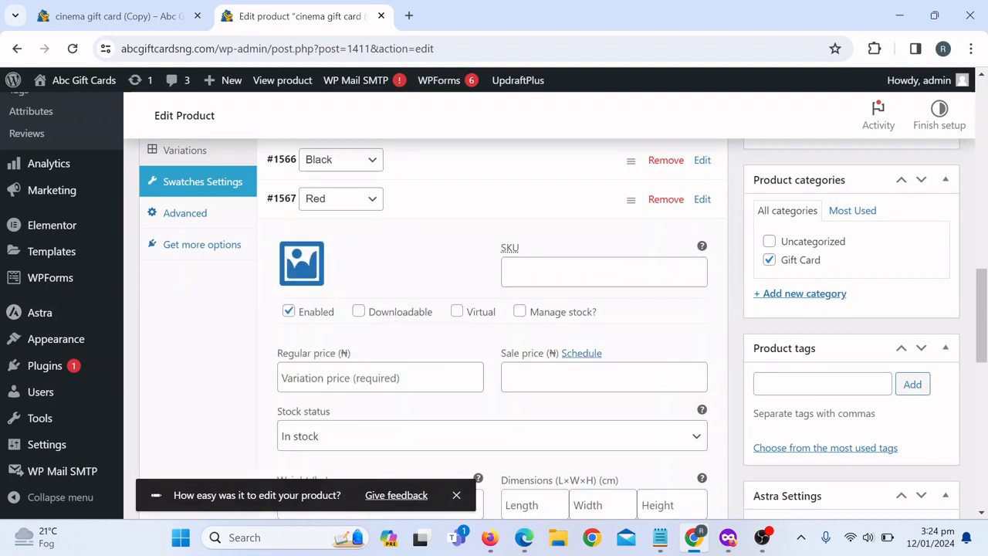
{"action": "left_click", "coordinate": [370, 378]}
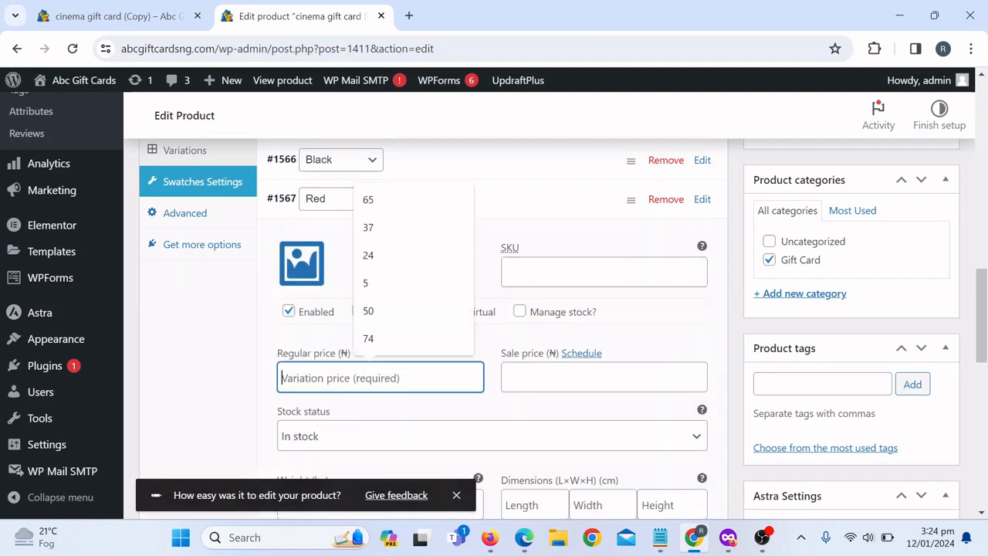
{"action": "left_click", "coordinate": [179, 345]}
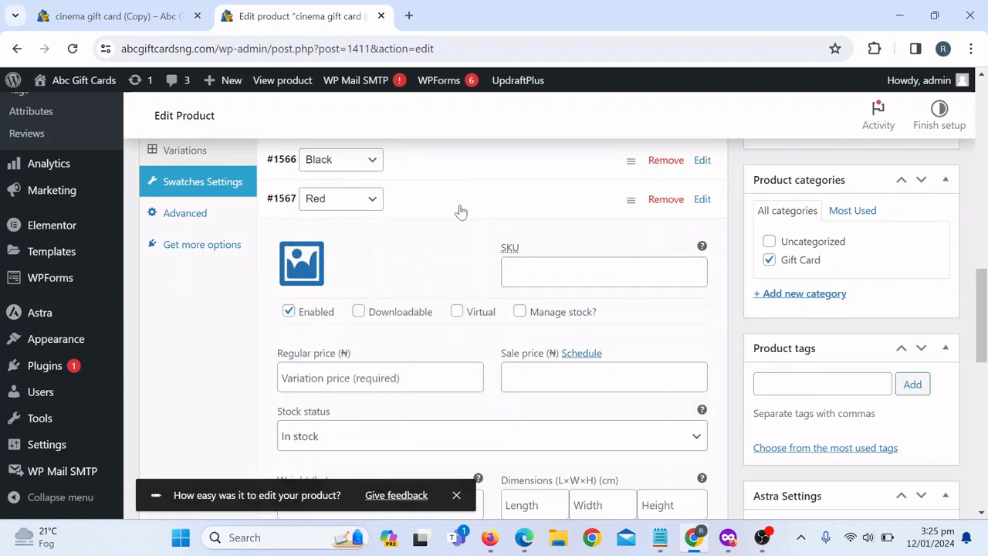
{"action": "left_click", "coordinate": [460, 211]}
{"action": "left_click", "coordinate": [437, 245]}
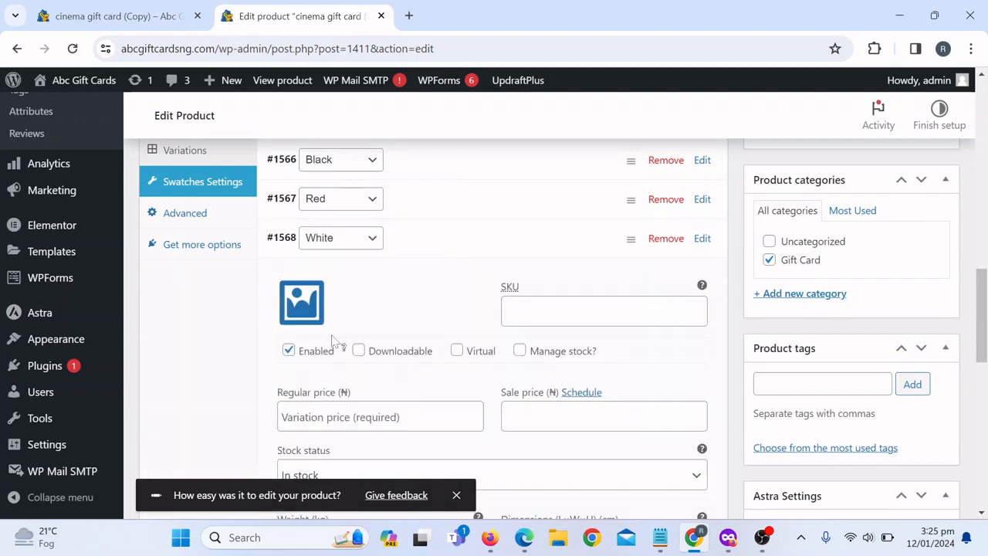
Step: Review the product's inventory, shipping, linked products and attributes settings, and return to its variations
{"action": "scroll", "coordinate": [237, 312], "scroll_direction": "up", "scroll_amount": 2}
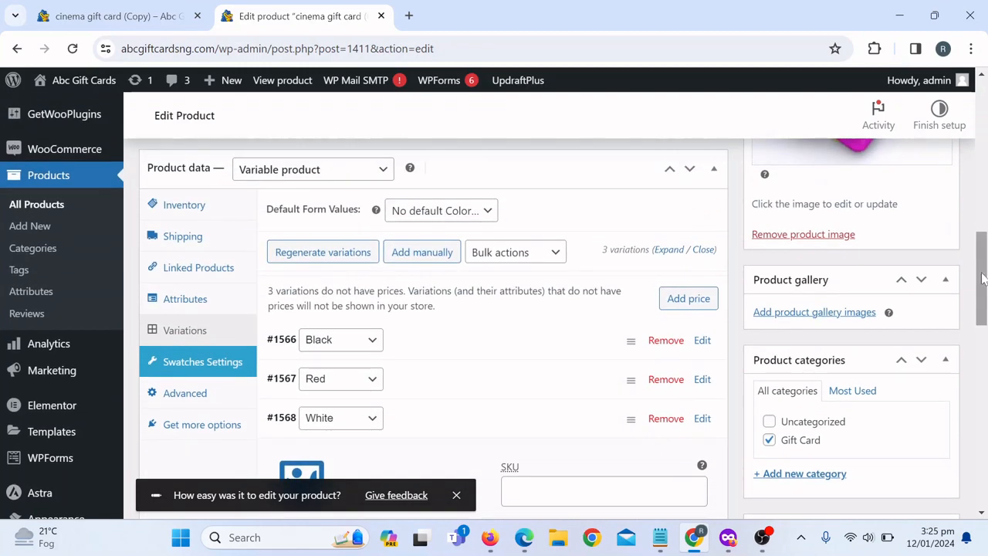
{"action": "left_click", "coordinate": [195, 215]}
{"action": "left_click", "coordinate": [206, 240]}
{"action": "left_click", "coordinate": [202, 266]}
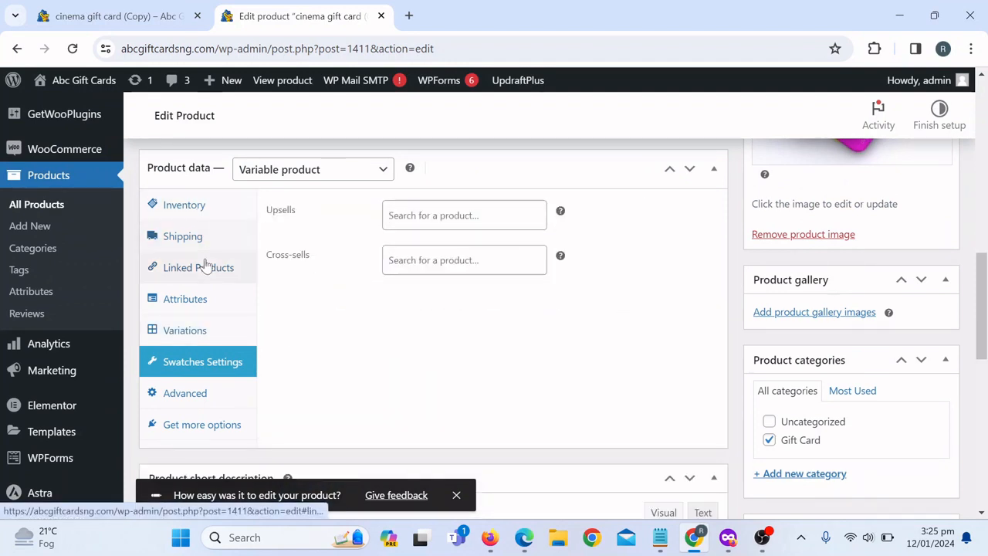
{"action": "left_click", "coordinate": [212, 300]}
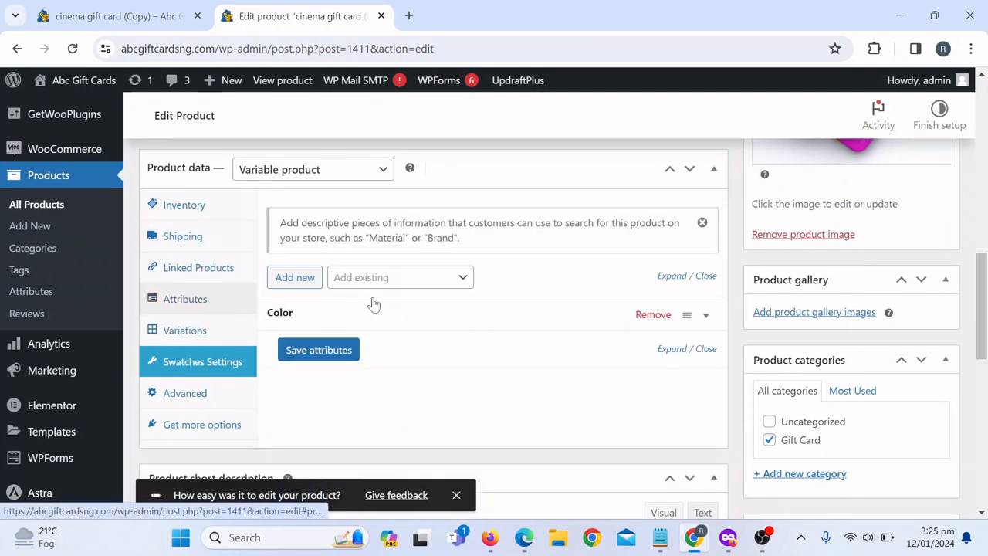
{"action": "left_click", "coordinate": [204, 331]}
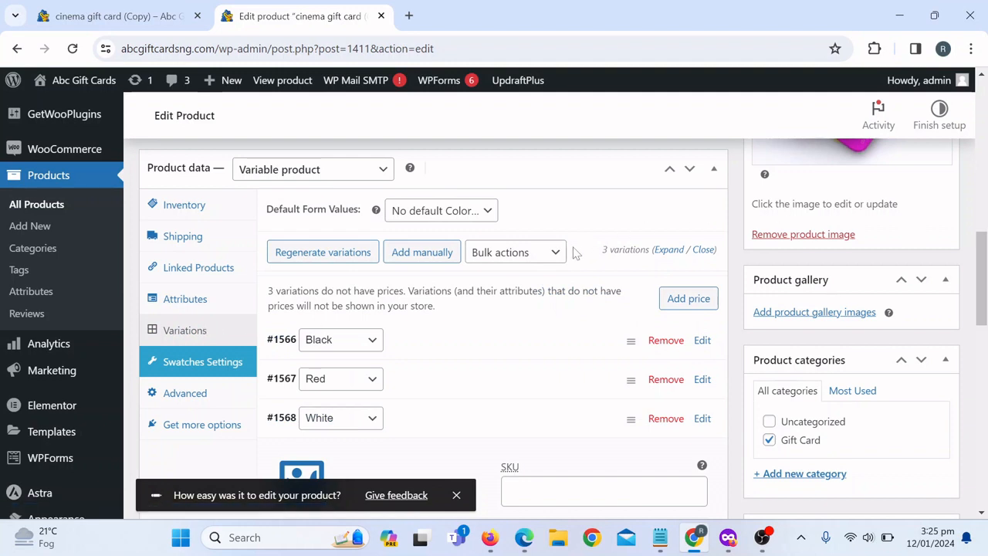
Step: Check the cinema gift card's current price on its storefront page, and return to the product editor
{"action": "left_click", "coordinate": [689, 299]}
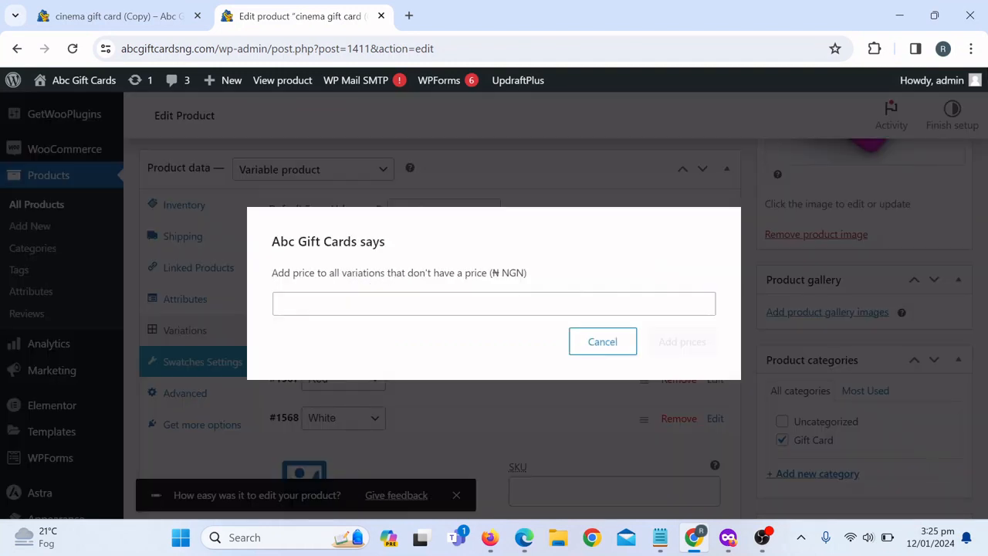
{"action": "double_click", "coordinate": [604, 340]}
{"action": "left_click", "coordinate": [145, 7]}
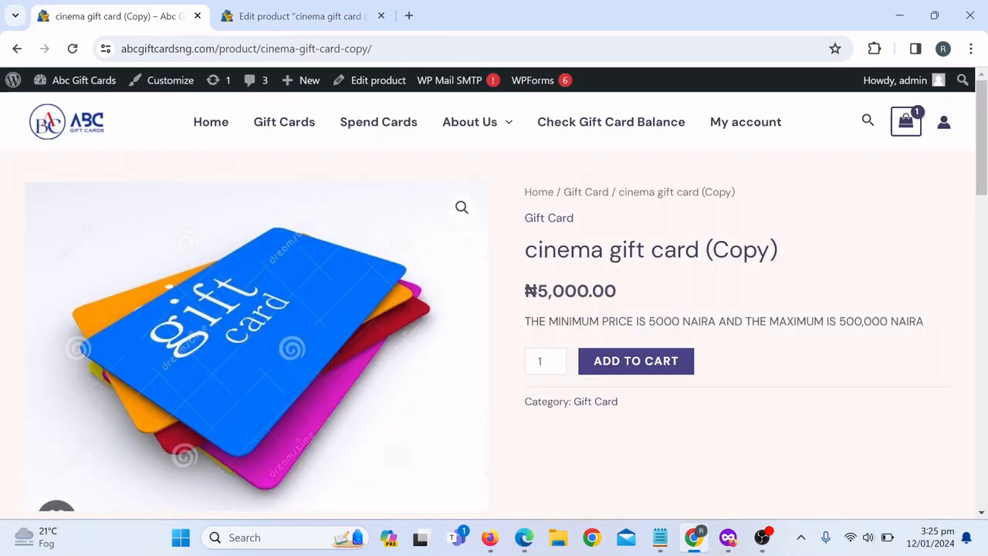
{"action": "left_click_drag", "start_coordinate": [538, 291], "coordinate": [592, 291]}
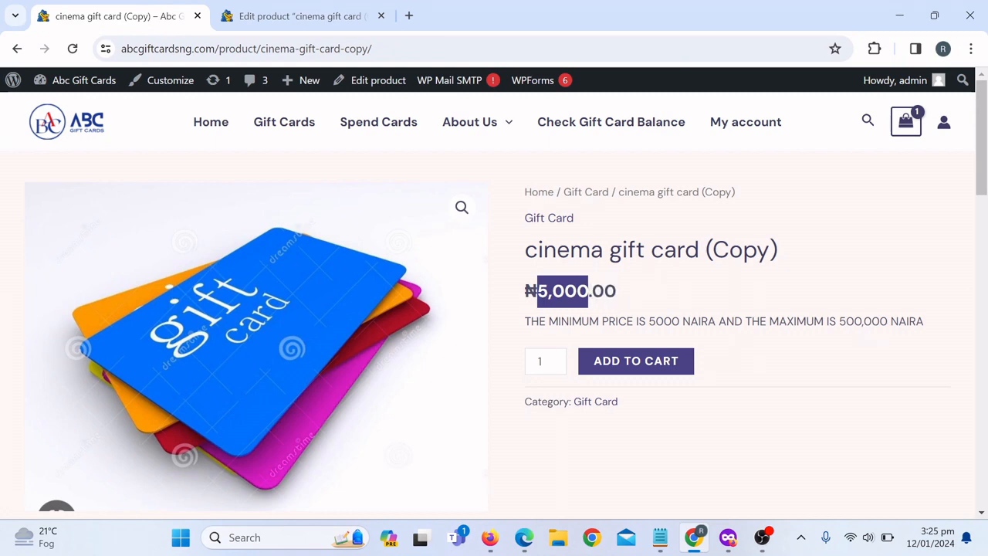
{"action": "left_click", "coordinate": [301, 16]}
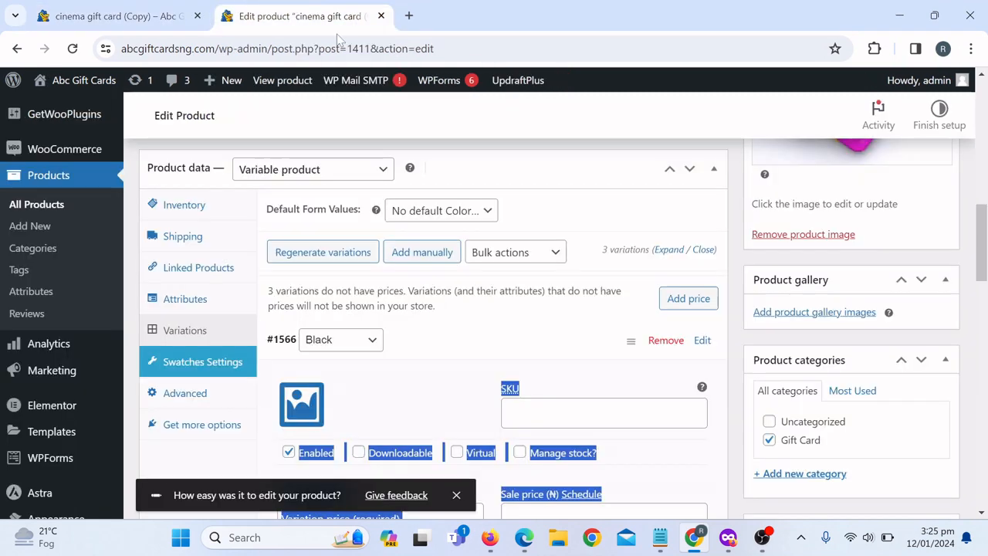
Step: Try to set the Black variation's regular price to 5,000
{"action": "left_click", "coordinate": [595, 153]}
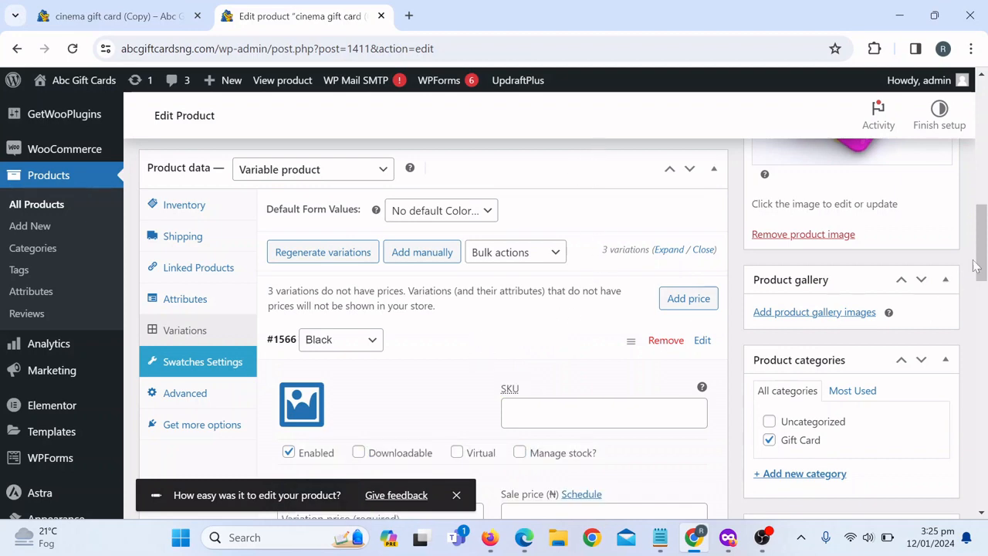
{"action": "left_click_drag", "start_coordinate": [980, 262], "coordinate": [986, 290]}
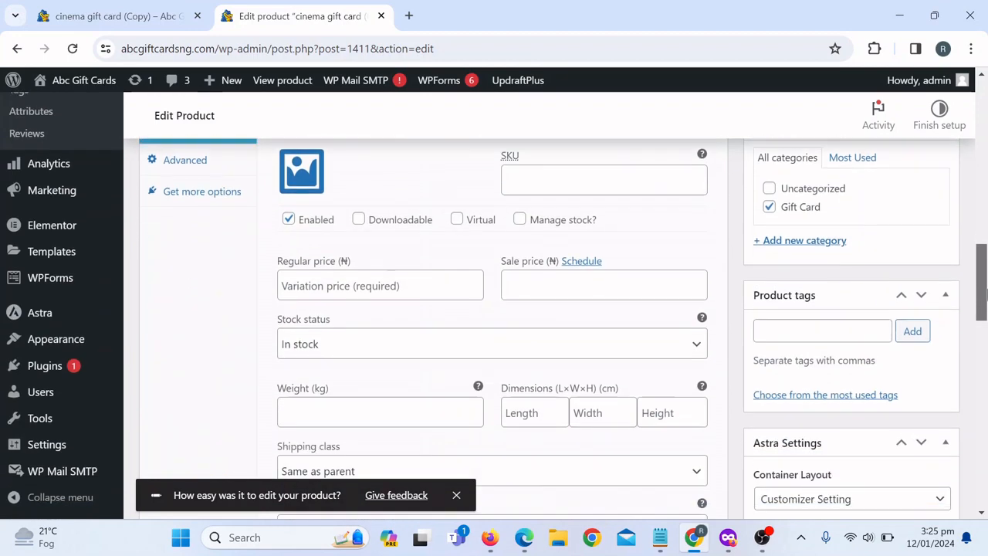
{"action": "scroll", "coordinate": [654, 264], "scroll_direction": "down", "scroll_amount": 1}
{"action": "left_click", "coordinate": [470, 212]}
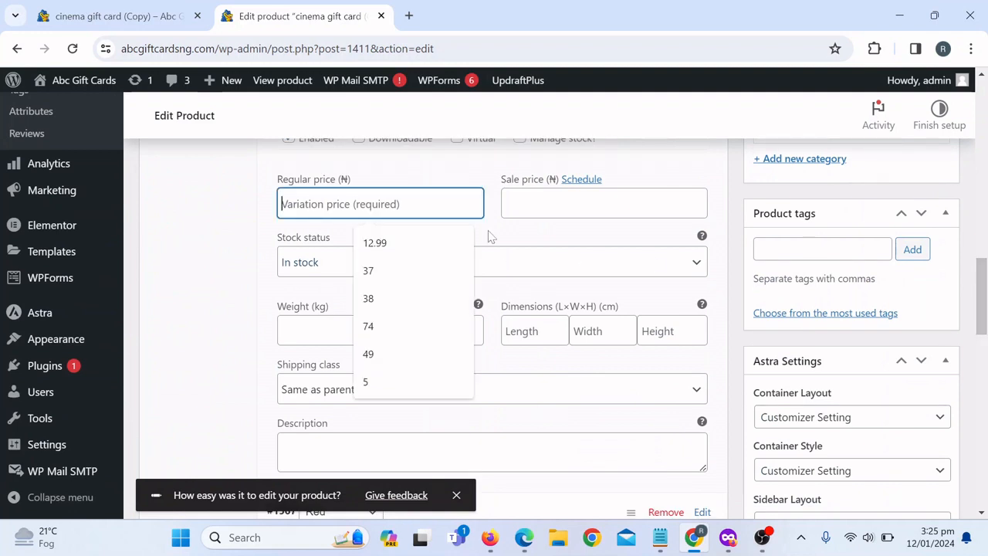
{"action": "type", "text": "5,000"}
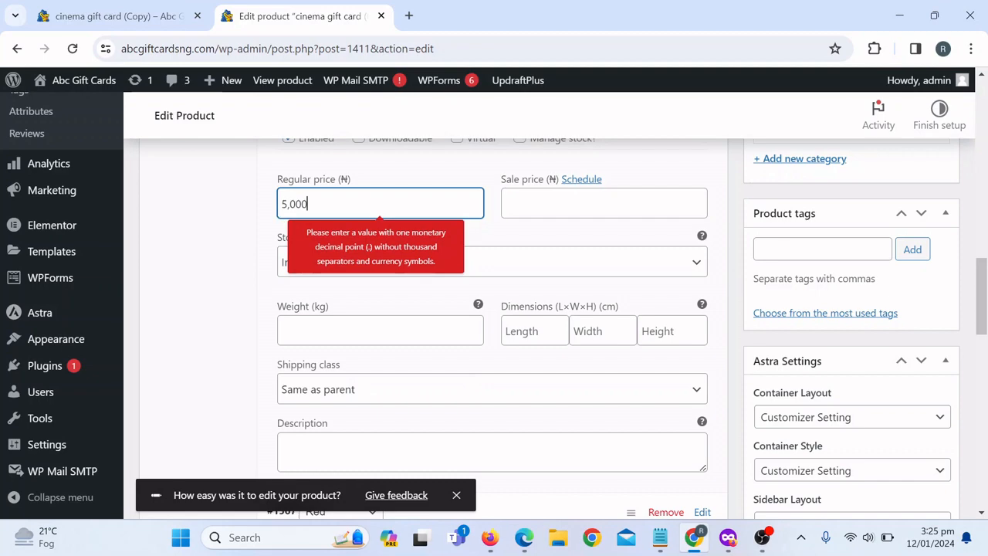
{"action": "key", "text": "ctrl+a"}
{"action": "key", "text": "BackSpace"}
{"action": "scroll", "coordinate": [282, 219], "scroll_direction": "up", "scroll_amount": 1}
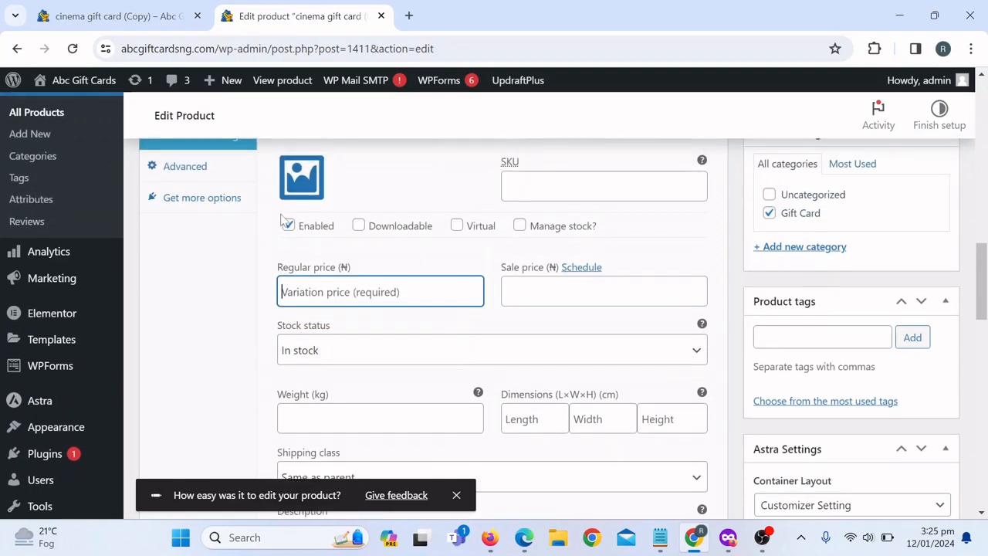
{"action": "scroll", "coordinate": [362, 247], "scroll_direction": "up", "scroll_amount": 1}
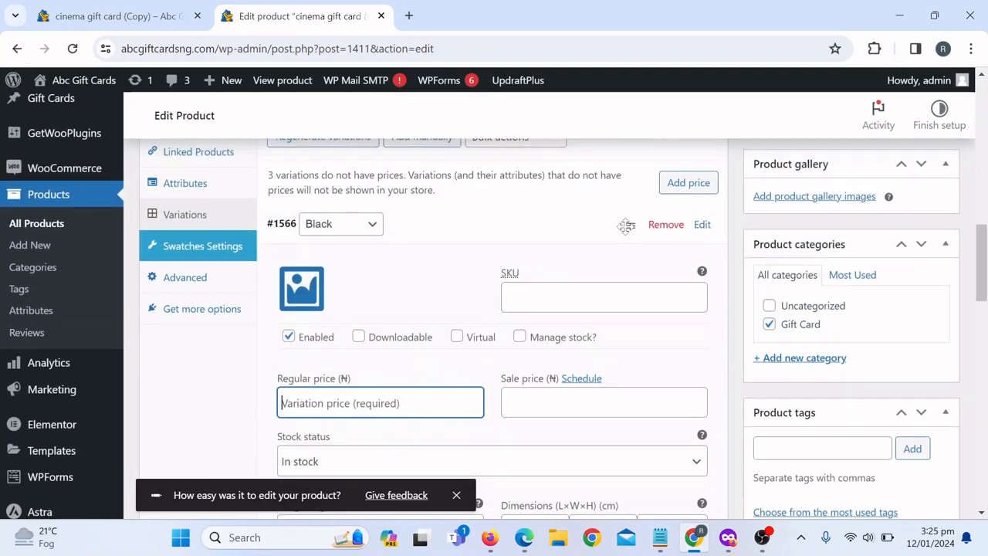
{"action": "double_click", "coordinate": [583, 222]}
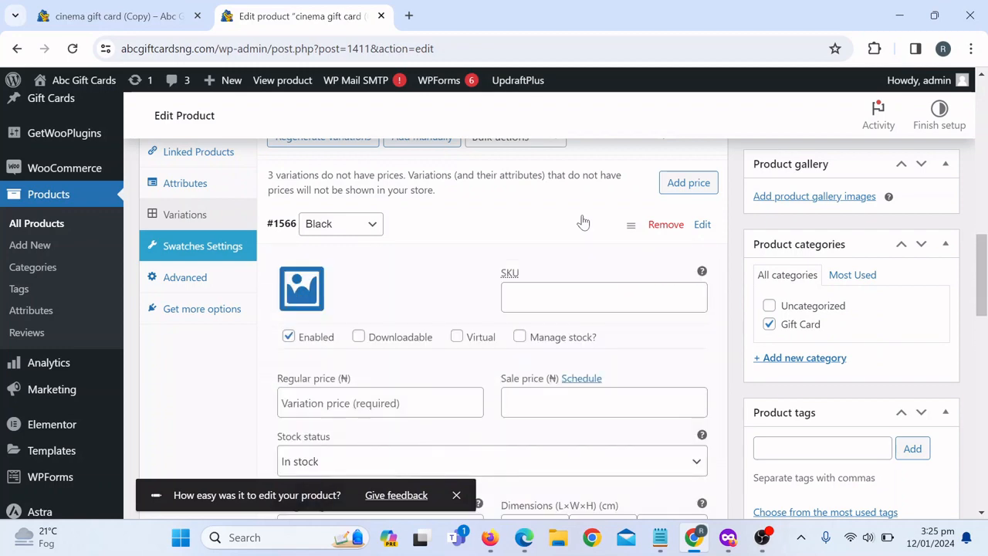
{"action": "left_click", "coordinate": [583, 223]}
Step: Add a price of 5000 to all variations that don't have a price
{"action": "left_click", "coordinate": [689, 183]}
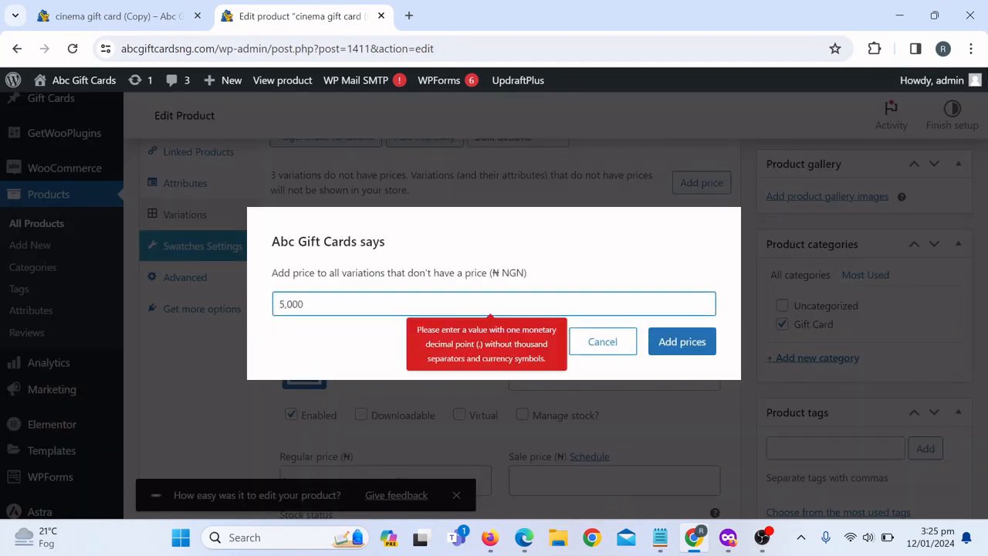
{"action": "key", "text": "BackSpace"}
{"action": "key", "text": "BackSpace"}
{"action": "key", "text": "BackSpace"}
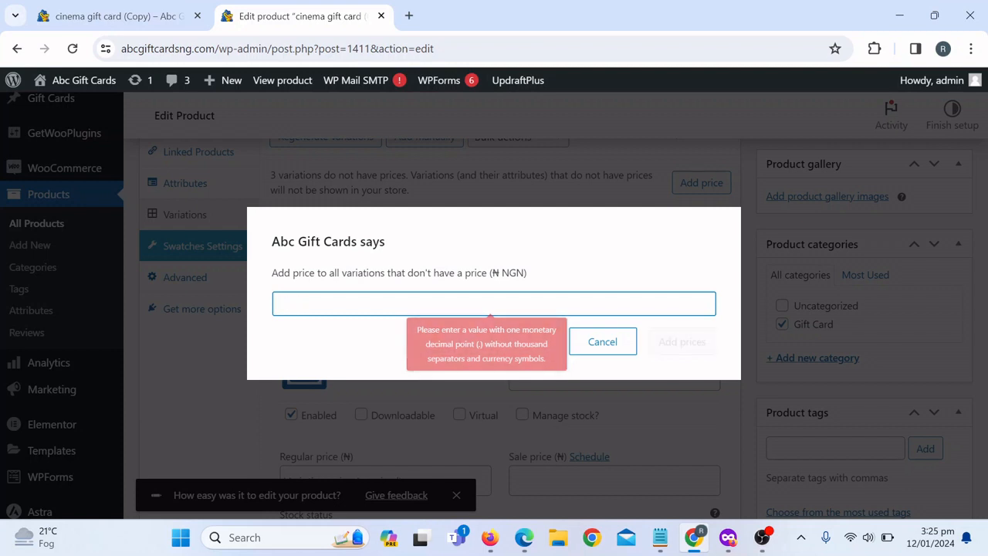
{"action": "type", "text": "5000"}
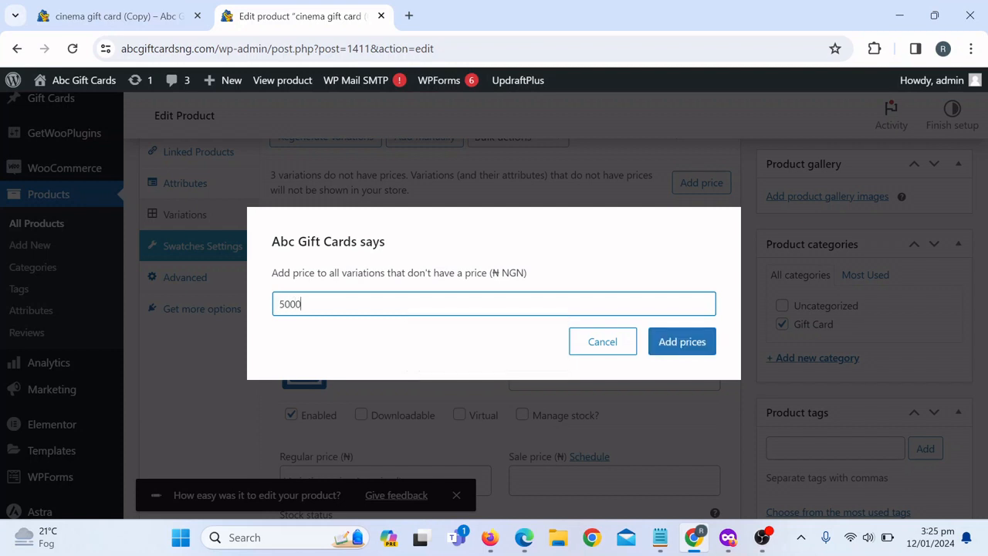
{"action": "left_click", "coordinate": [679, 342]}
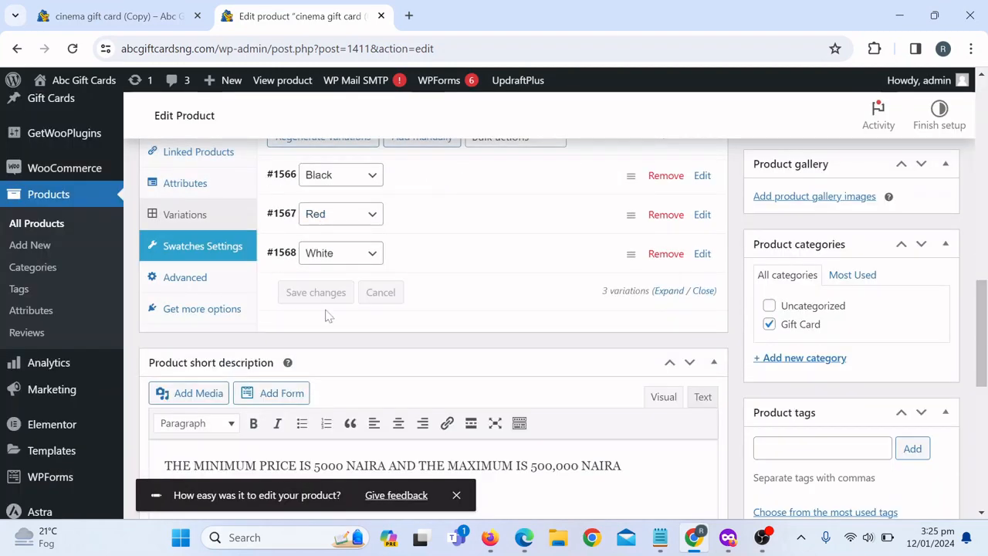
Step: Look over the Black, Red and White variations, and update the product to save the changes
{"action": "left_click", "coordinate": [491, 185]}
{"action": "left_click", "coordinate": [491, 186]}
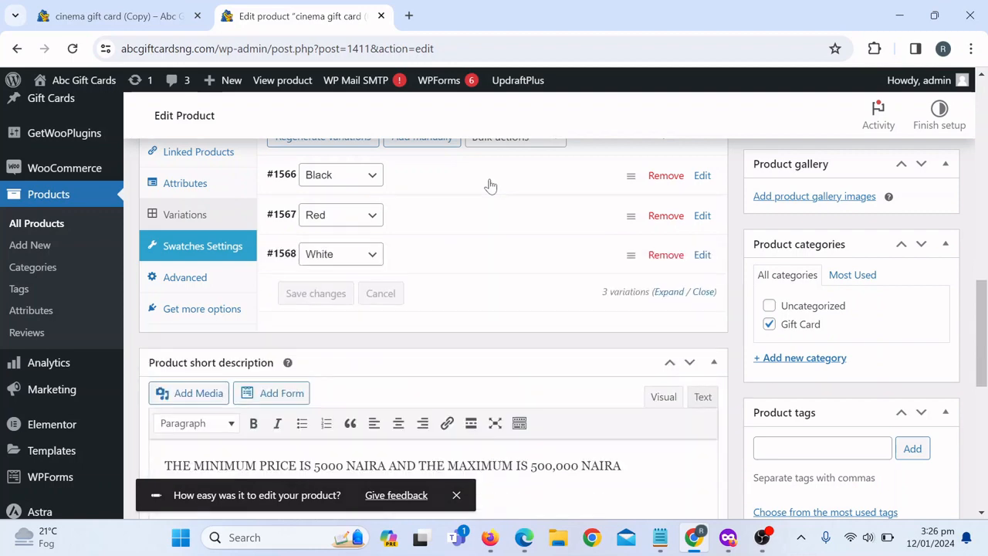
{"action": "left_click", "coordinate": [442, 216]}
{"action": "left_click", "coordinate": [444, 218]}
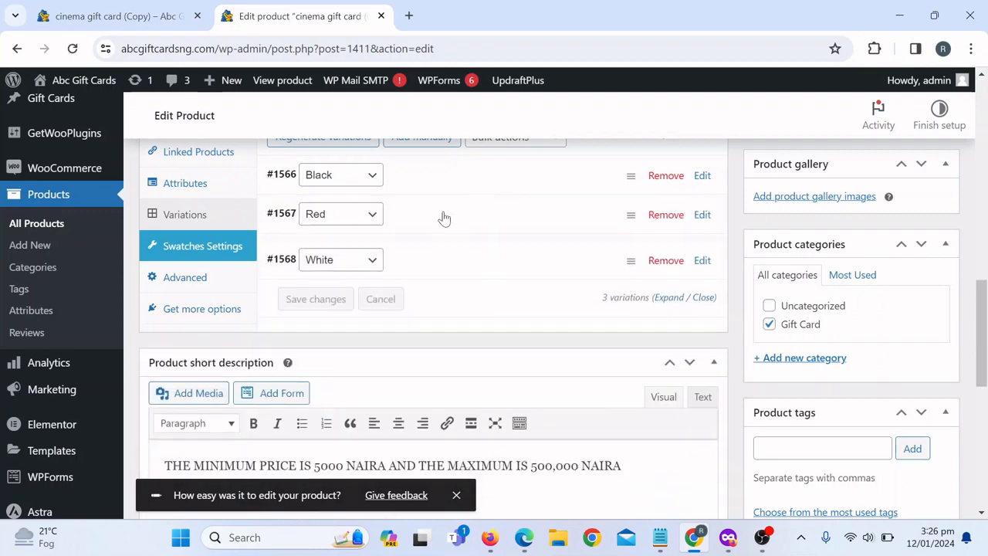
{"action": "left_click", "coordinate": [439, 265]}
{"action": "left_click", "coordinate": [439, 267]}
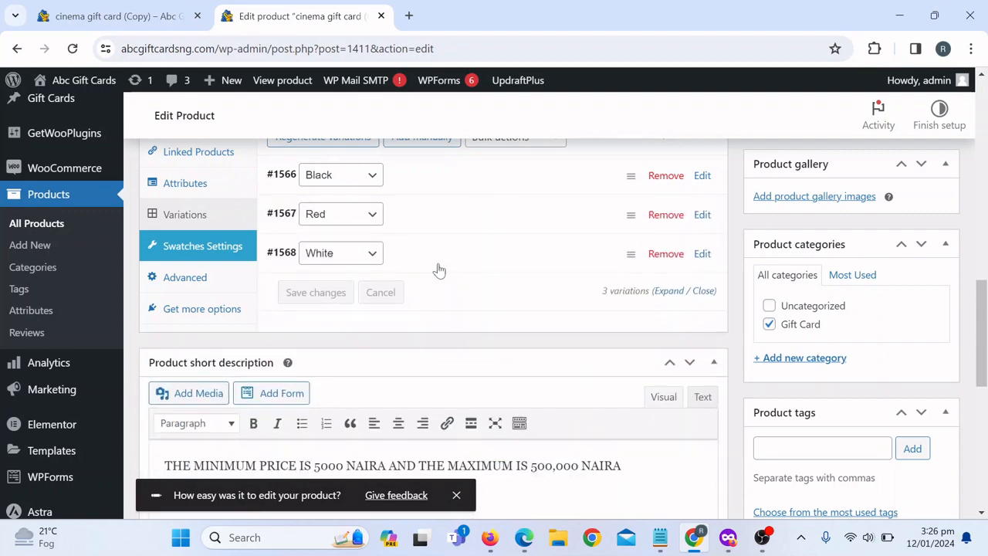
{"action": "scroll", "coordinate": [974, 317], "scroll_direction": "up", "scroll_amount": 12}
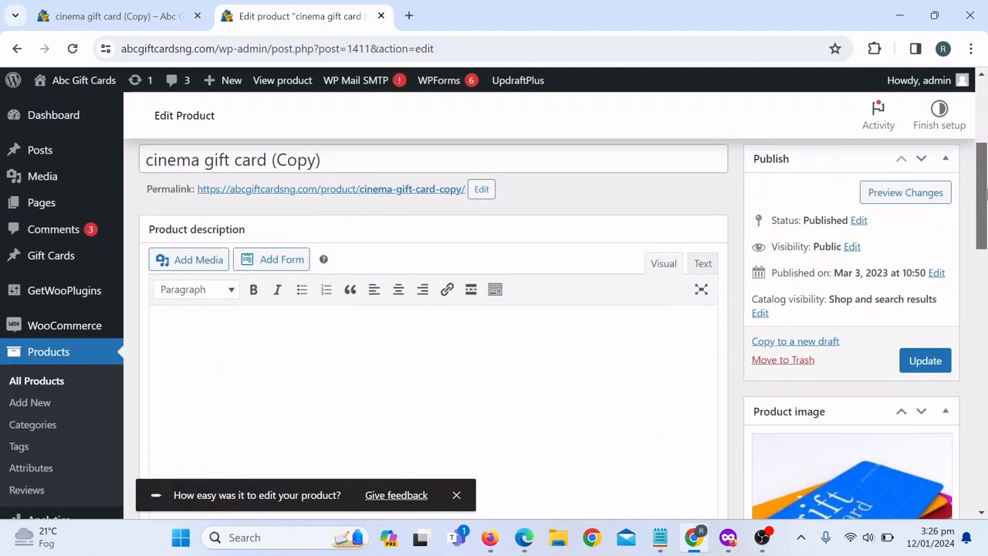
{"action": "left_click", "coordinate": [924, 363]}
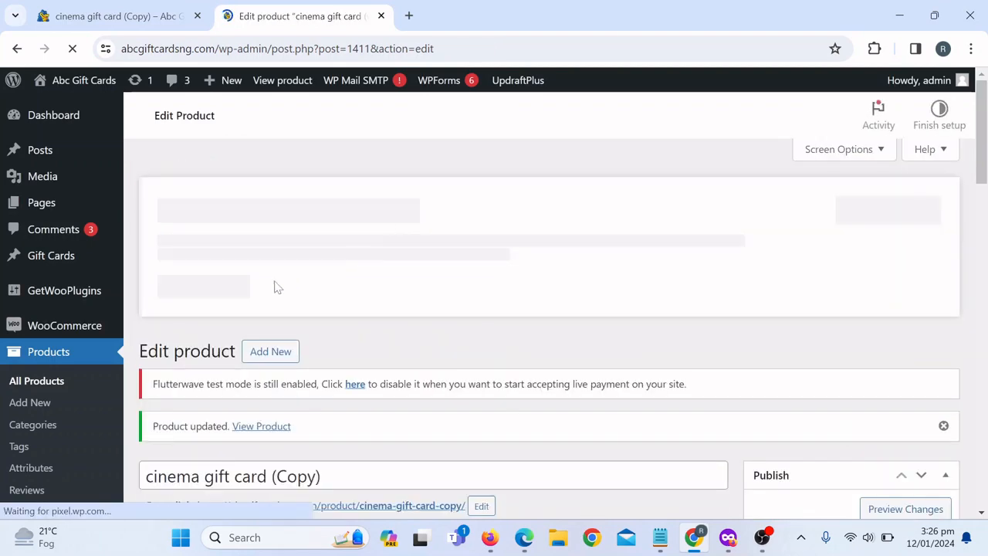
Step: Open the updated product's storefront page in a new tab and bring its color options into view
{"action": "scroll", "coordinate": [257, 349], "scroll_direction": "down", "scroll_amount": 1}
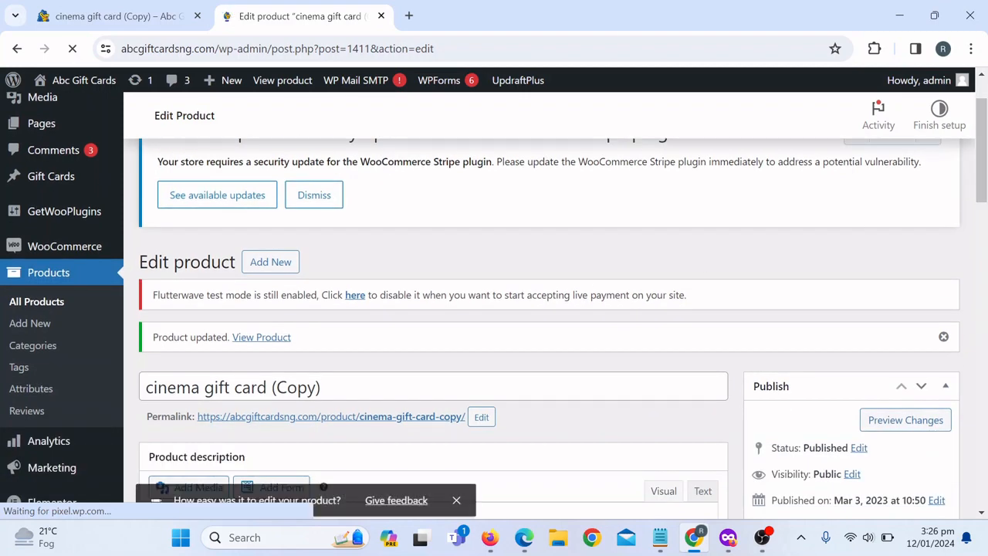
{"action": "right_click", "coordinate": [262, 340]}
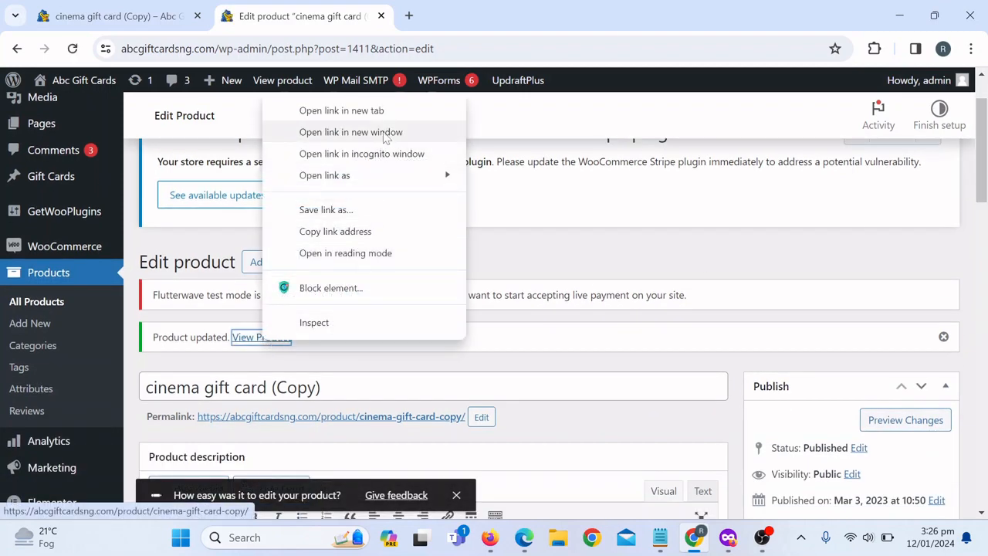
{"action": "left_click", "coordinate": [401, 115]}
{"action": "left_click", "coordinate": [478, 9]}
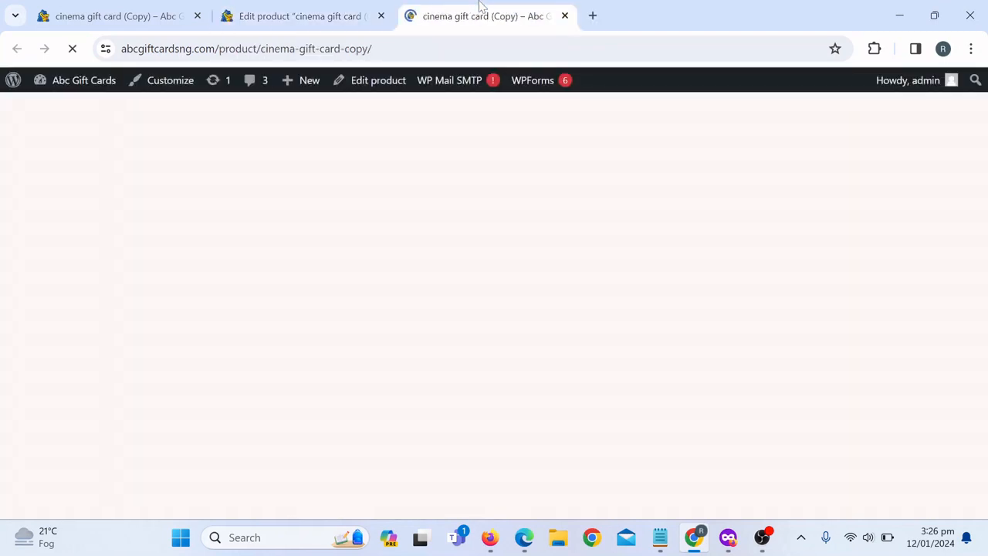
{"action": "scroll", "coordinate": [547, 394], "scroll_direction": "down", "scroll_amount": 1}
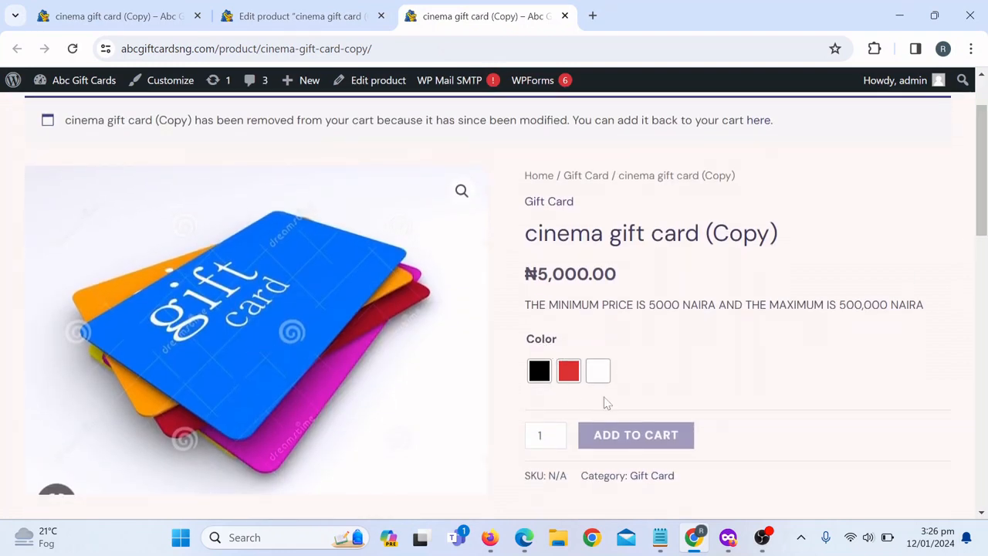
Step: Test the Black, Red and White color swatches on the product page, finishing with White selected
{"action": "left_click", "coordinate": [539, 371]}
{"action": "left_click", "coordinate": [569, 371]}
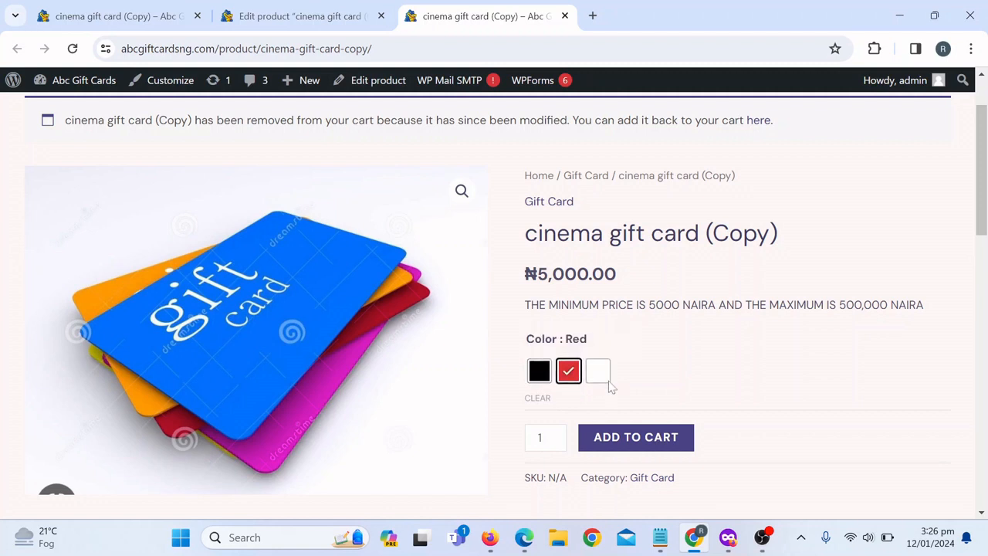
{"action": "left_click", "coordinate": [538, 372]}
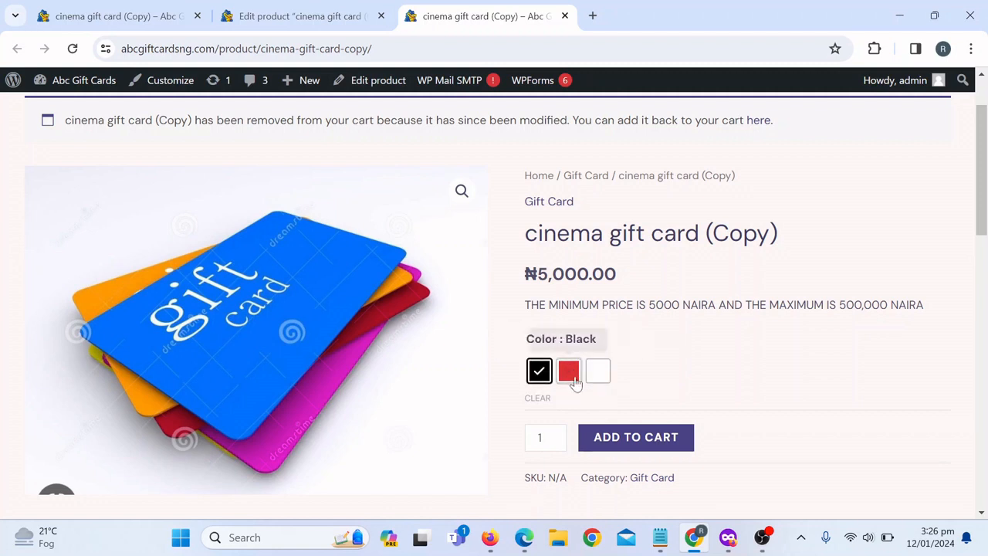
{"action": "left_click", "coordinate": [569, 372]}
{"action": "left_click", "coordinate": [598, 375]}
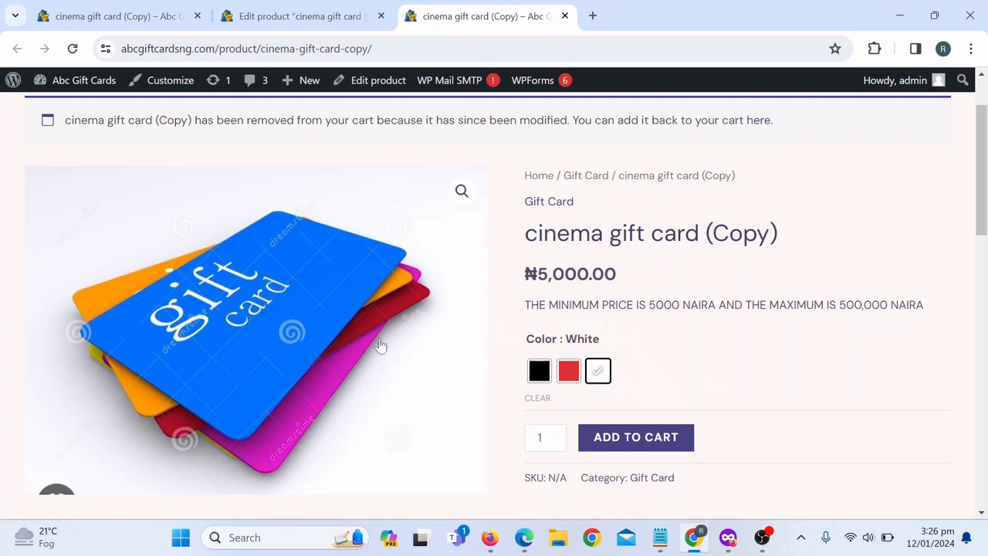
{"action": "left_click", "coordinate": [569, 378]}
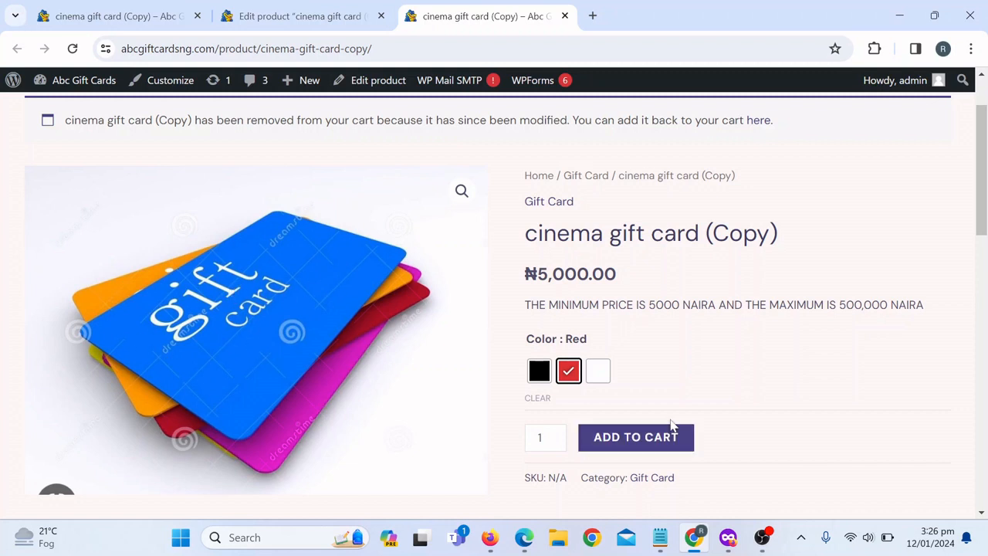
{"action": "left_click", "coordinate": [595, 382]}
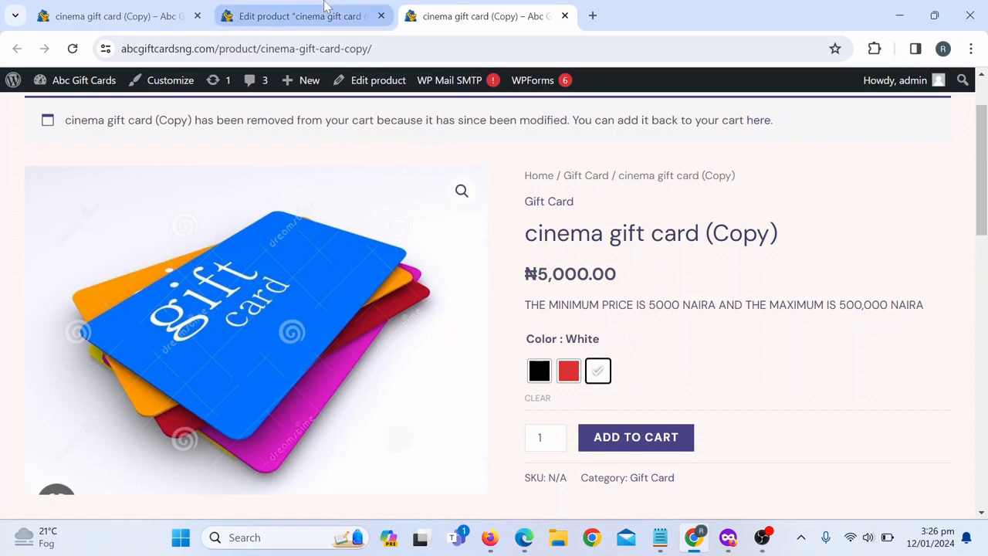
Step: Inspect the Black variation's image and price fields in the product editor, and select the Black swatch on the storefront page for comparison
{"action": "left_click", "coordinate": [297, 16]}
{"action": "left_click_drag", "start_coordinate": [984, 166], "coordinate": [981, 331]}
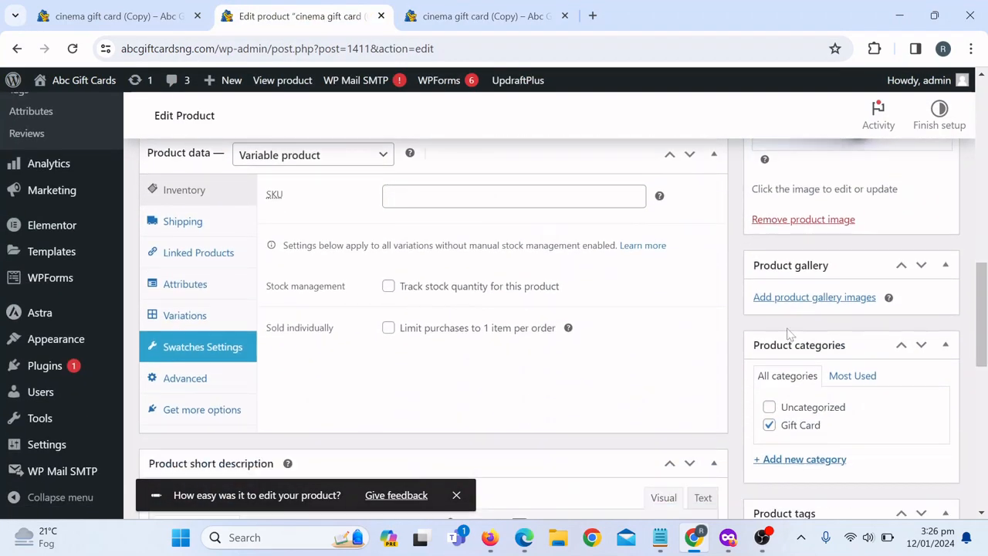
{"action": "left_click", "coordinate": [184, 319]}
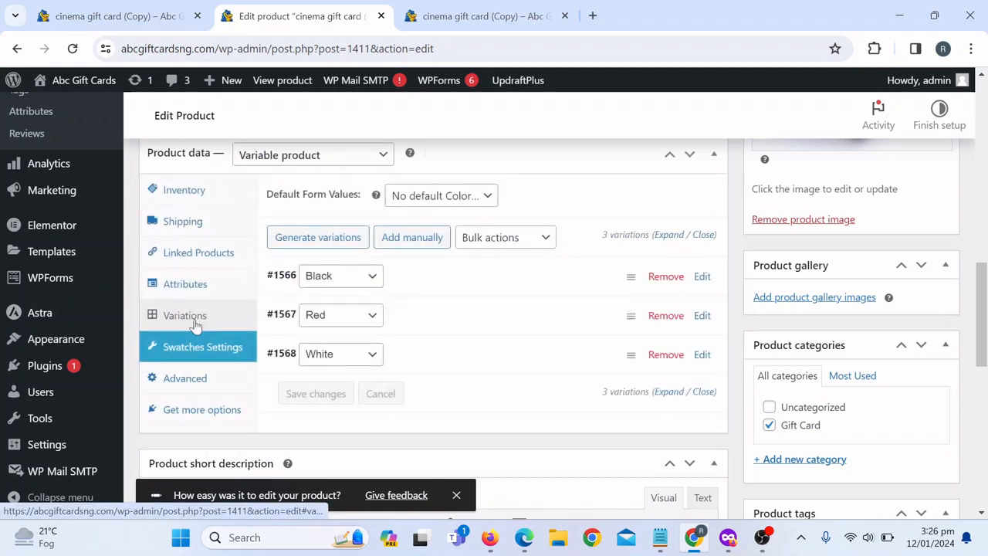
{"action": "left_click_drag", "start_coordinate": [985, 333], "coordinate": [986, 331]}
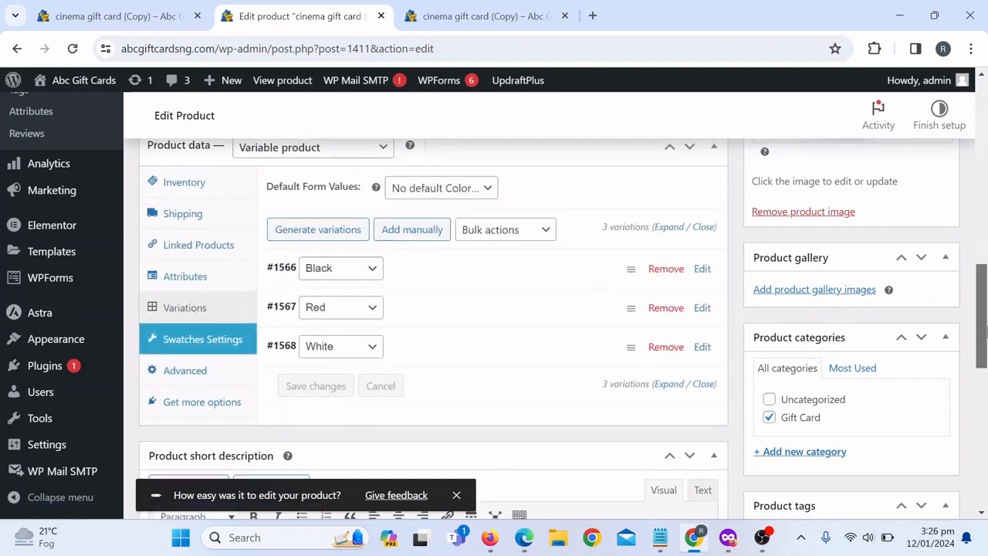
{"action": "left_click", "coordinate": [463, 288]}
{"action": "scroll", "coordinate": [443, 330], "scroll_direction": "down", "scroll_amount": 1}
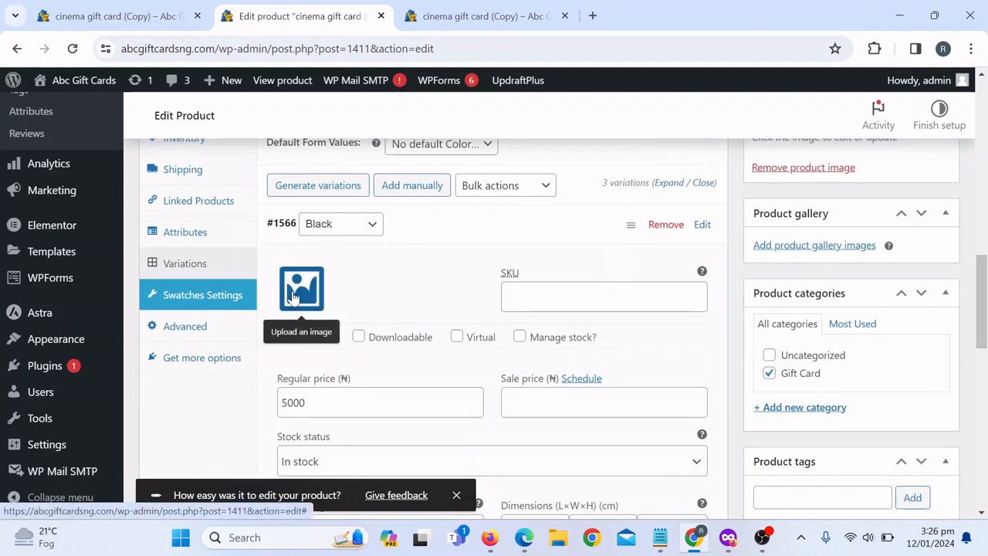
{"action": "left_click", "coordinate": [426, 232]}
{"action": "left_click", "coordinate": [462, 5]}
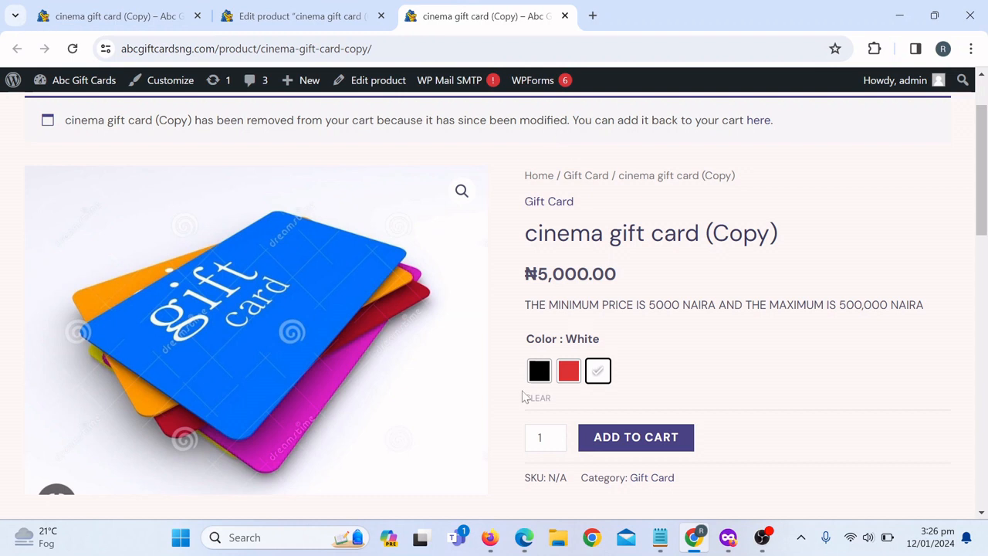
{"action": "left_click", "coordinate": [540, 371]}
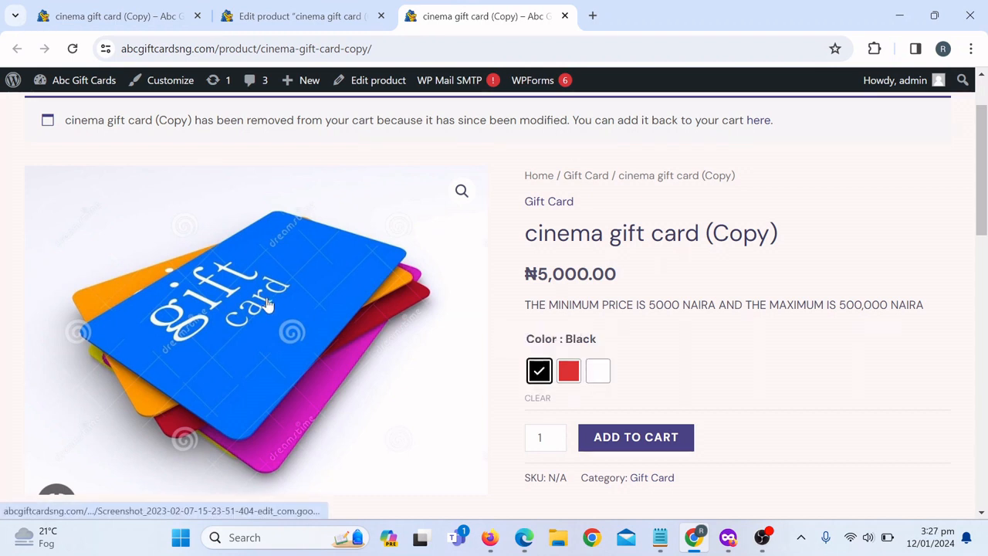